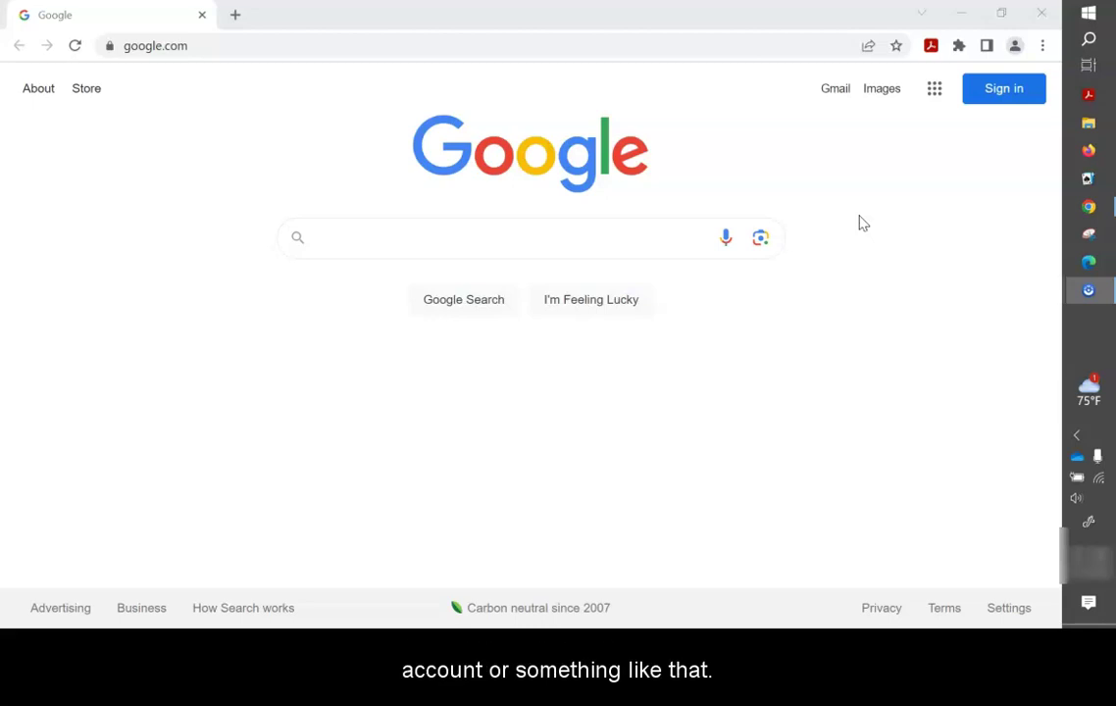
Go to bard.google.com in Chrome and begin signing in.
left_click(179, 49)
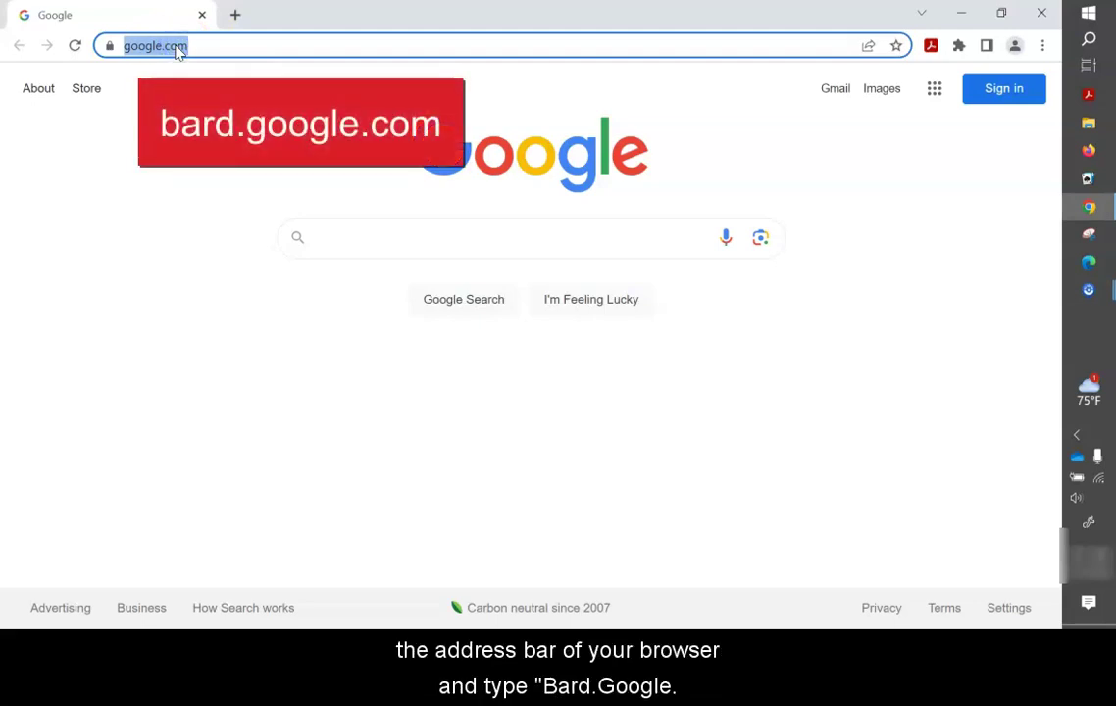
type("bard.google.com")
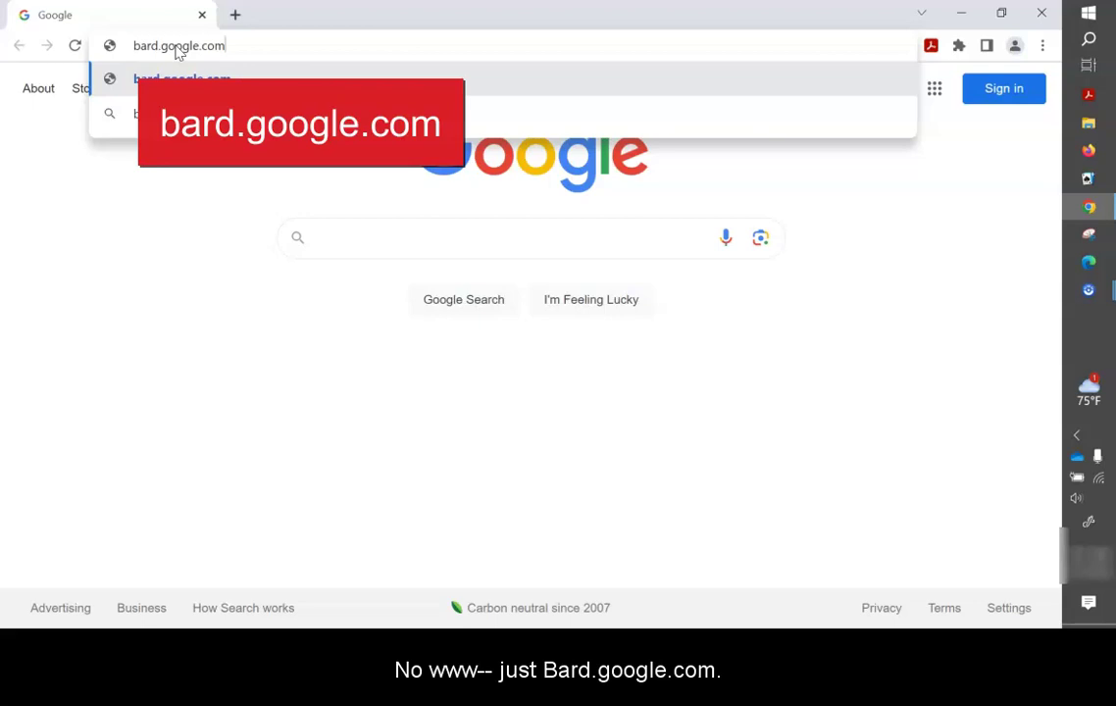
key("Return")
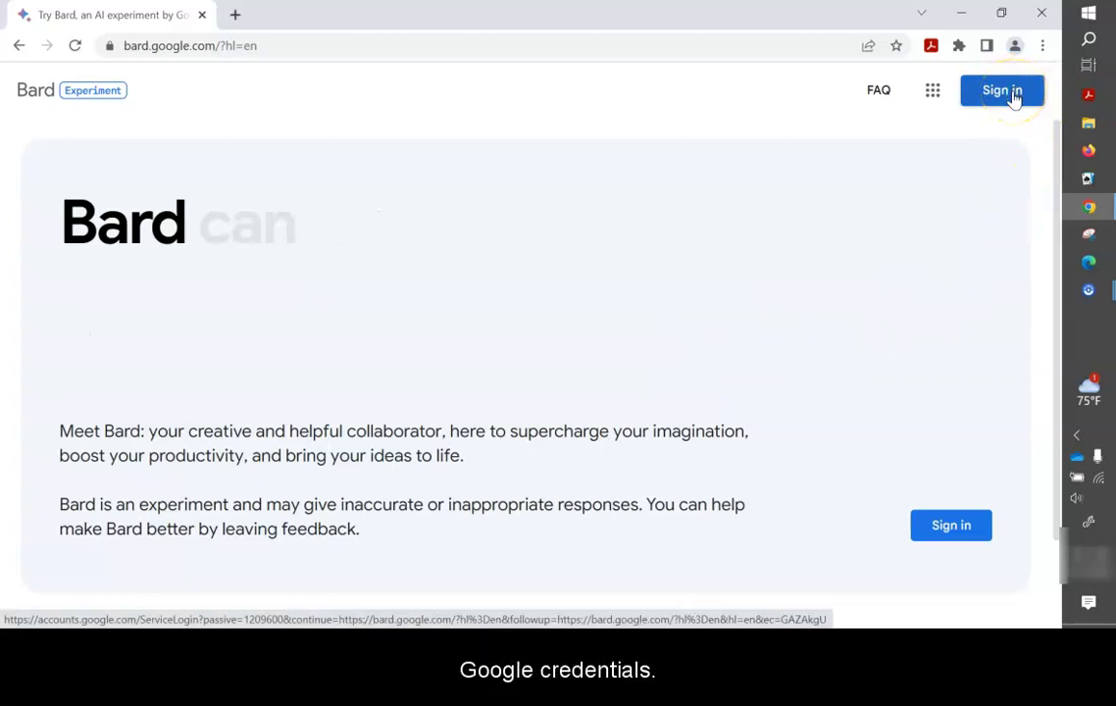
left_click(1014, 93)
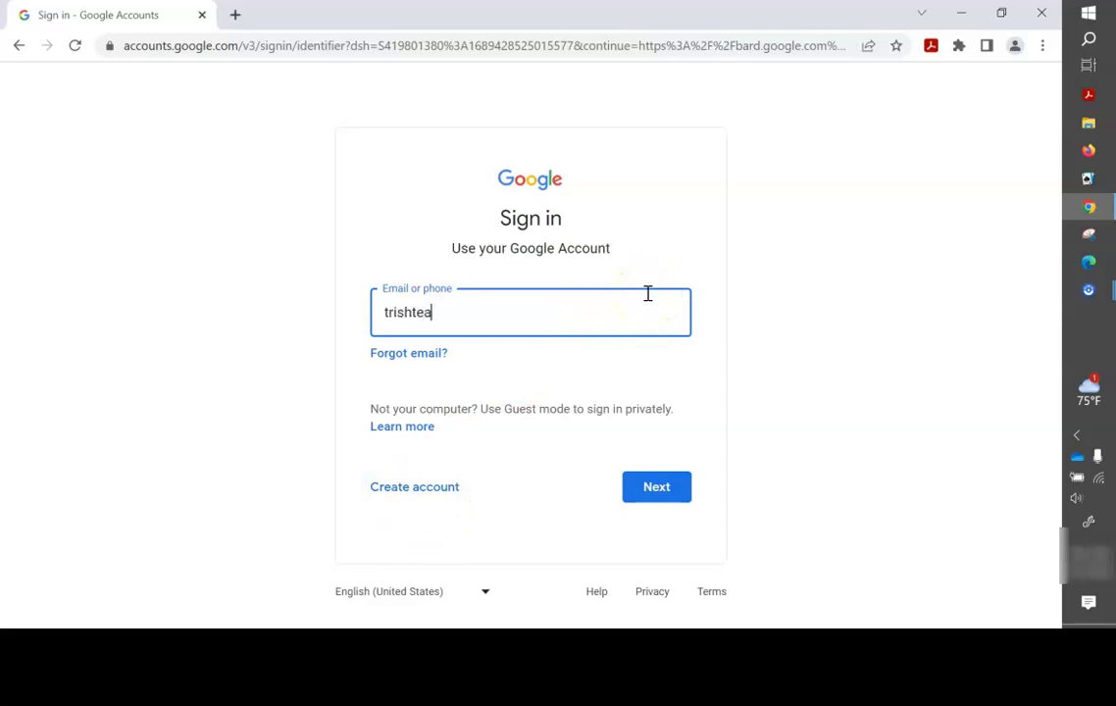
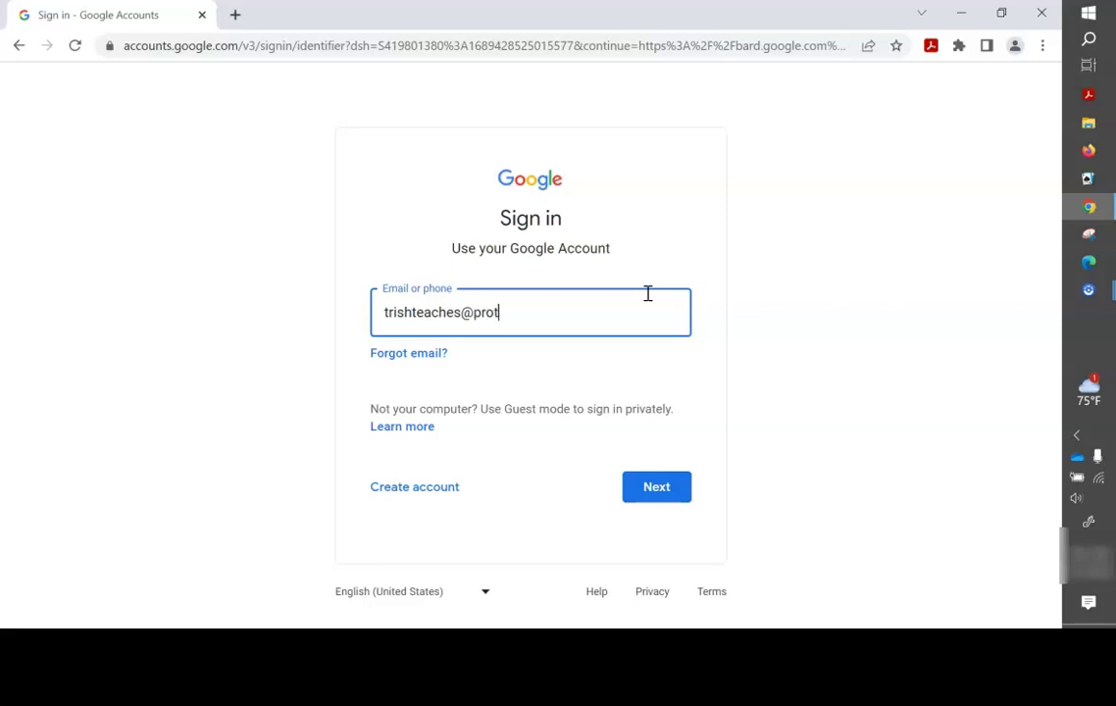
Enter the Google account e-mail and password to sign in to Bard.
left_click(638, 481)
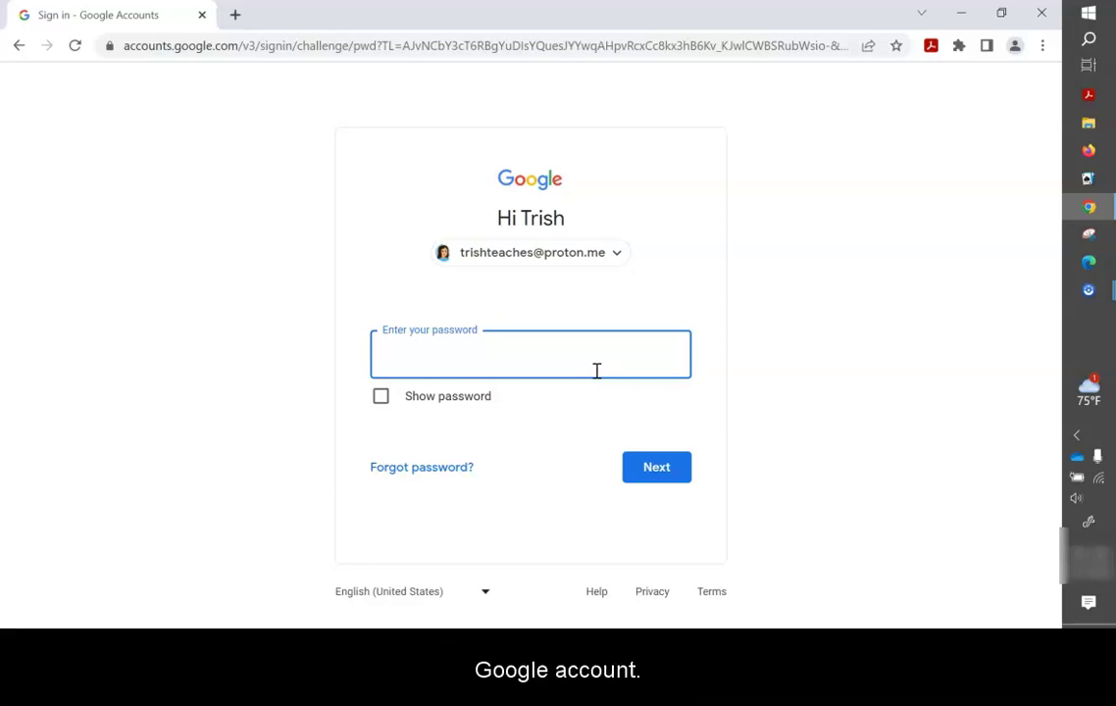
type("•")
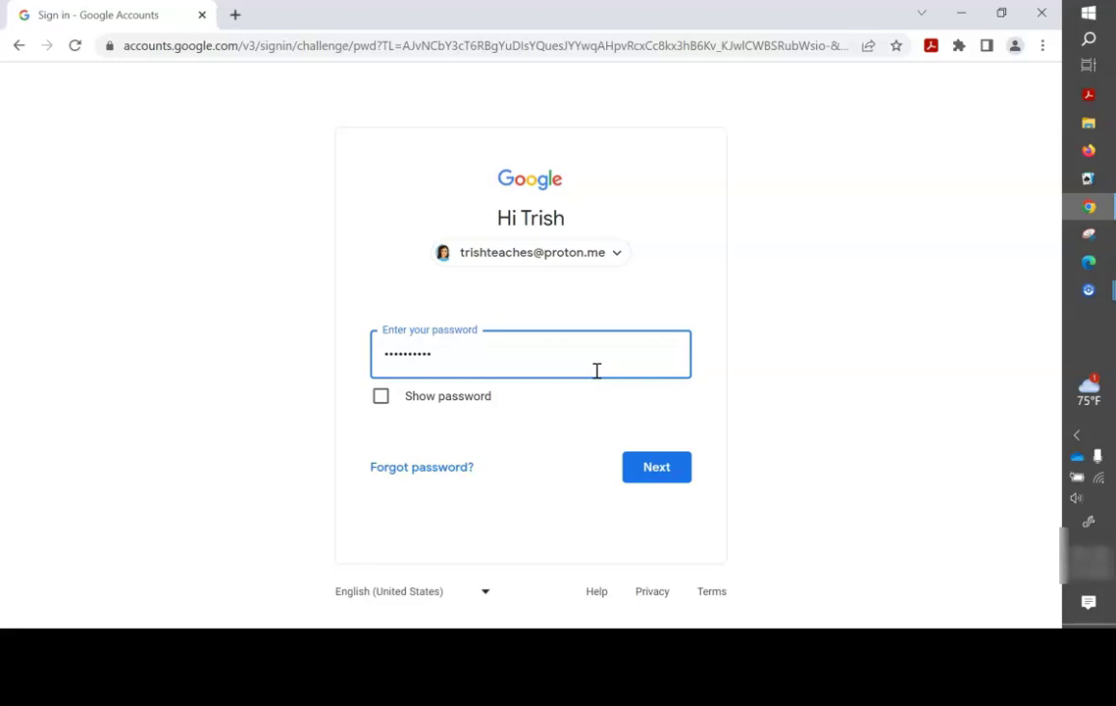
key("Return")
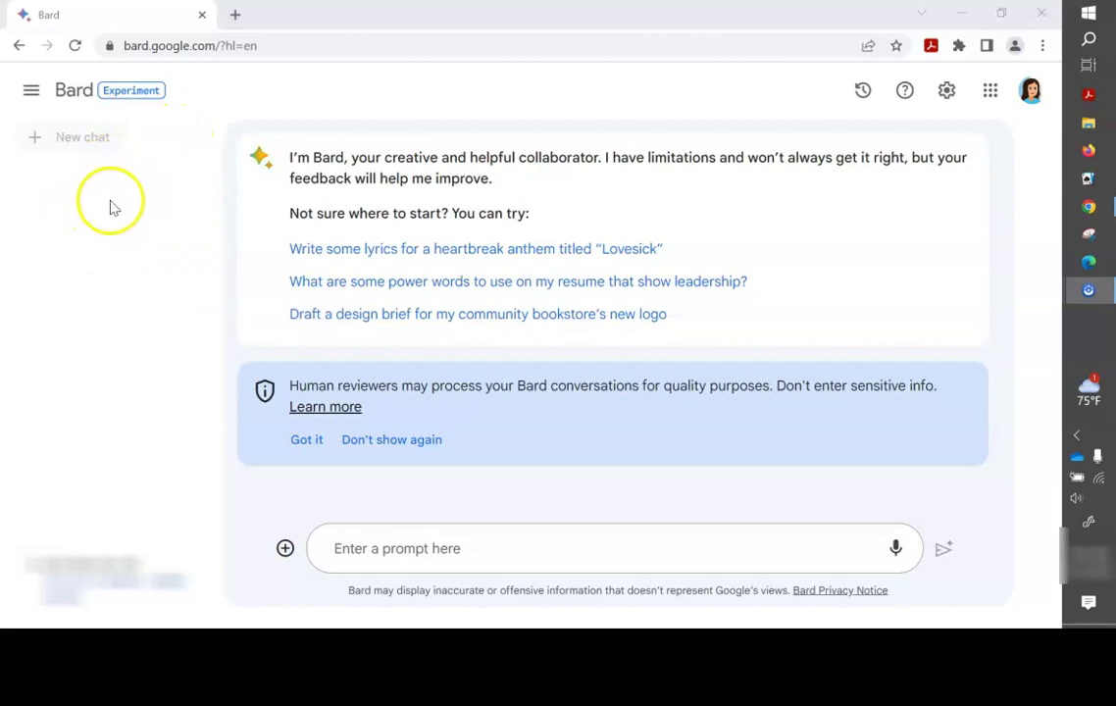
left_click(30, 93)
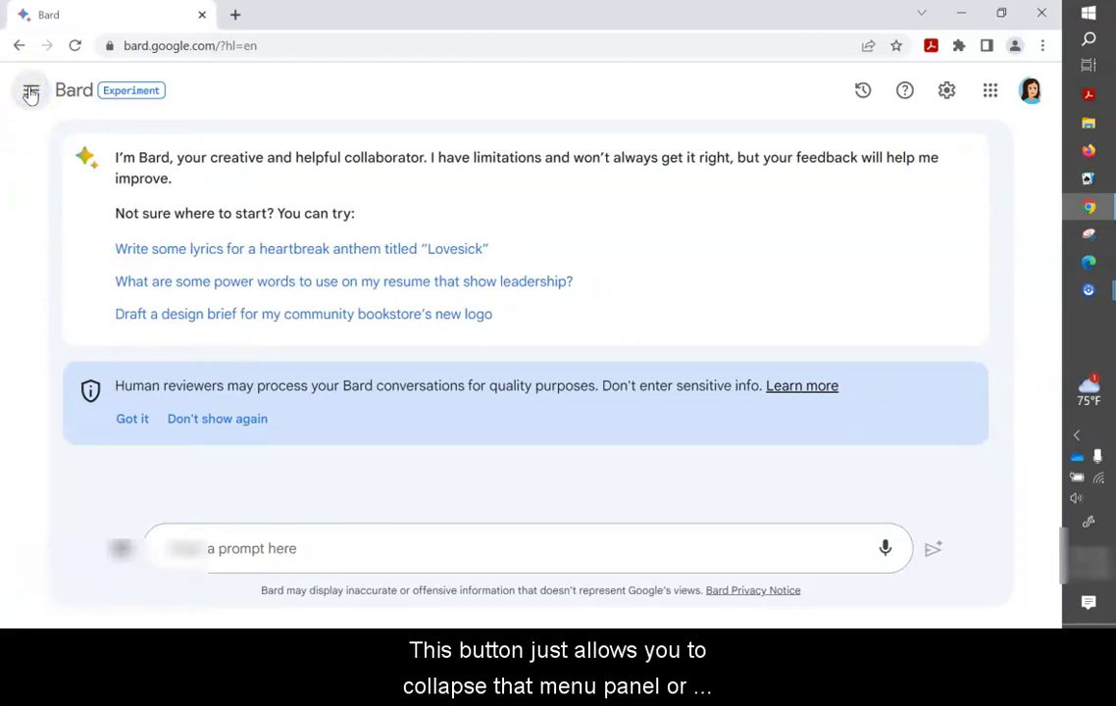
left_click(30, 93)
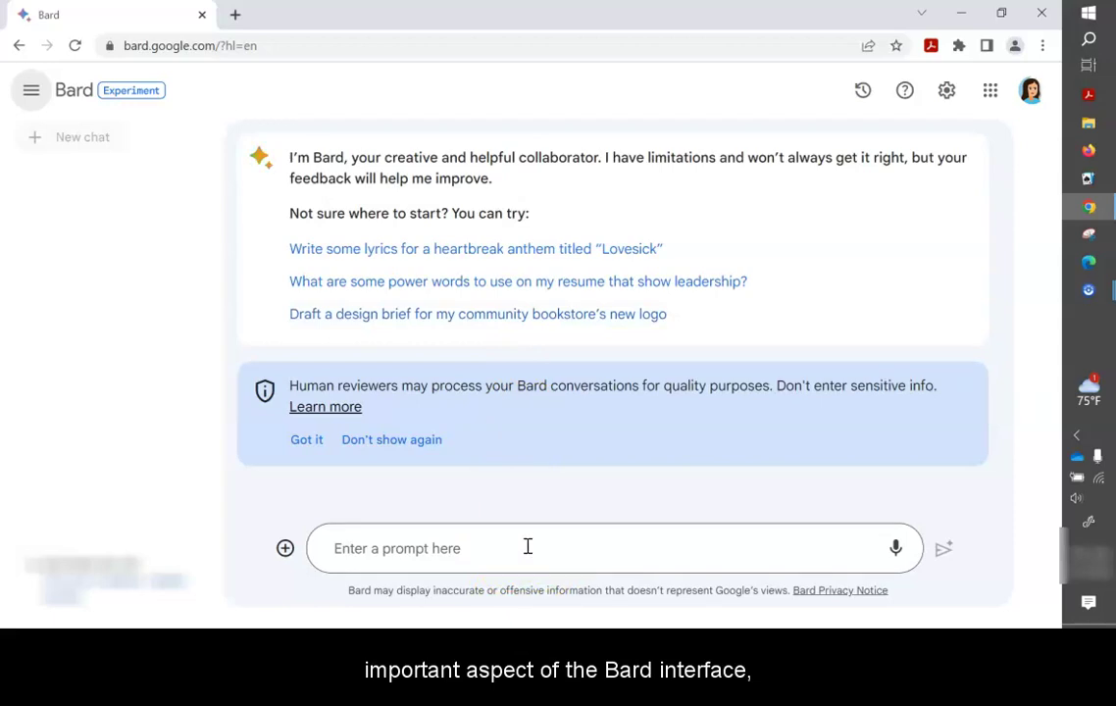
left_click(476, 545)
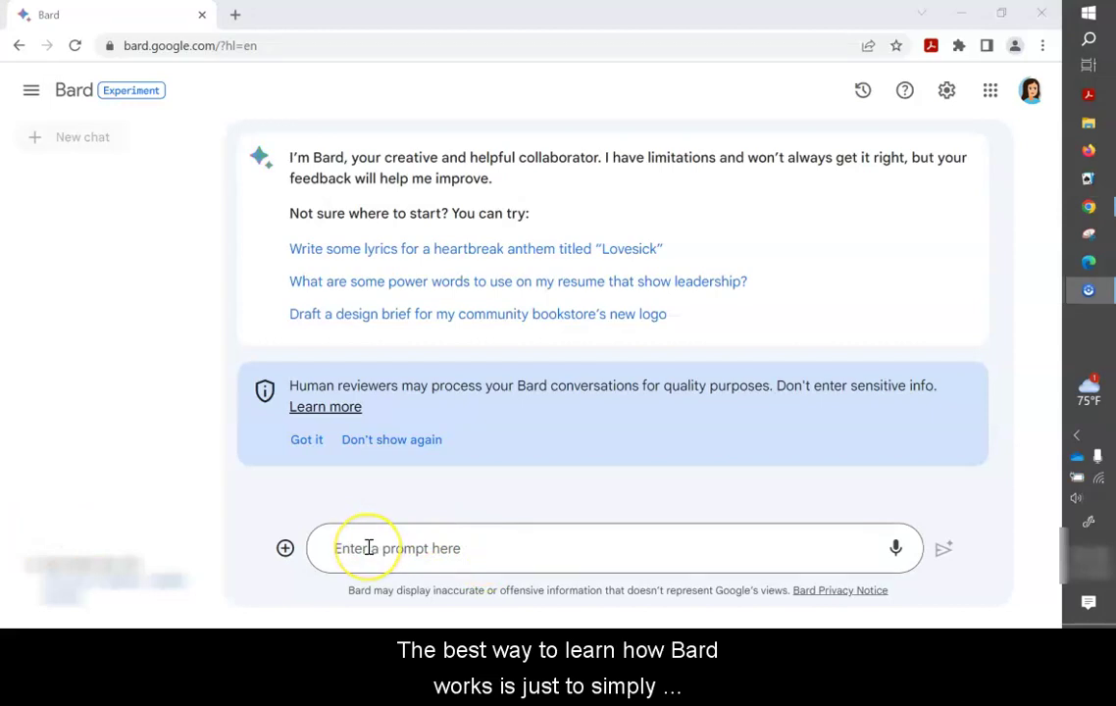
left_click(369, 548)
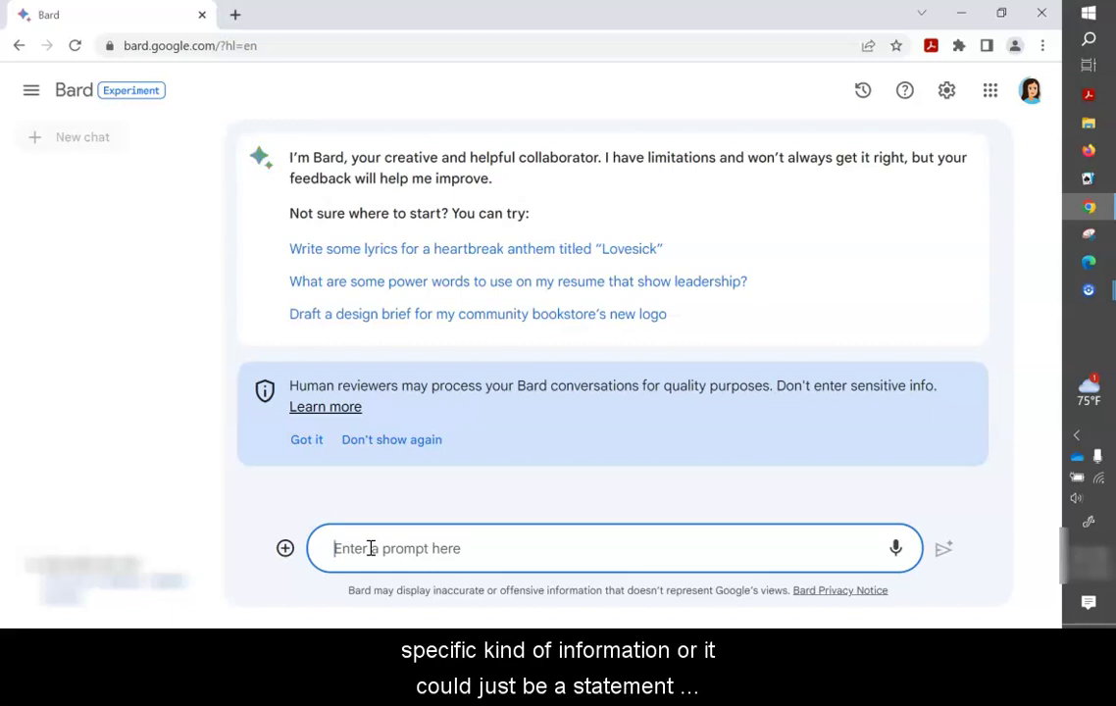
left_click(371, 549)
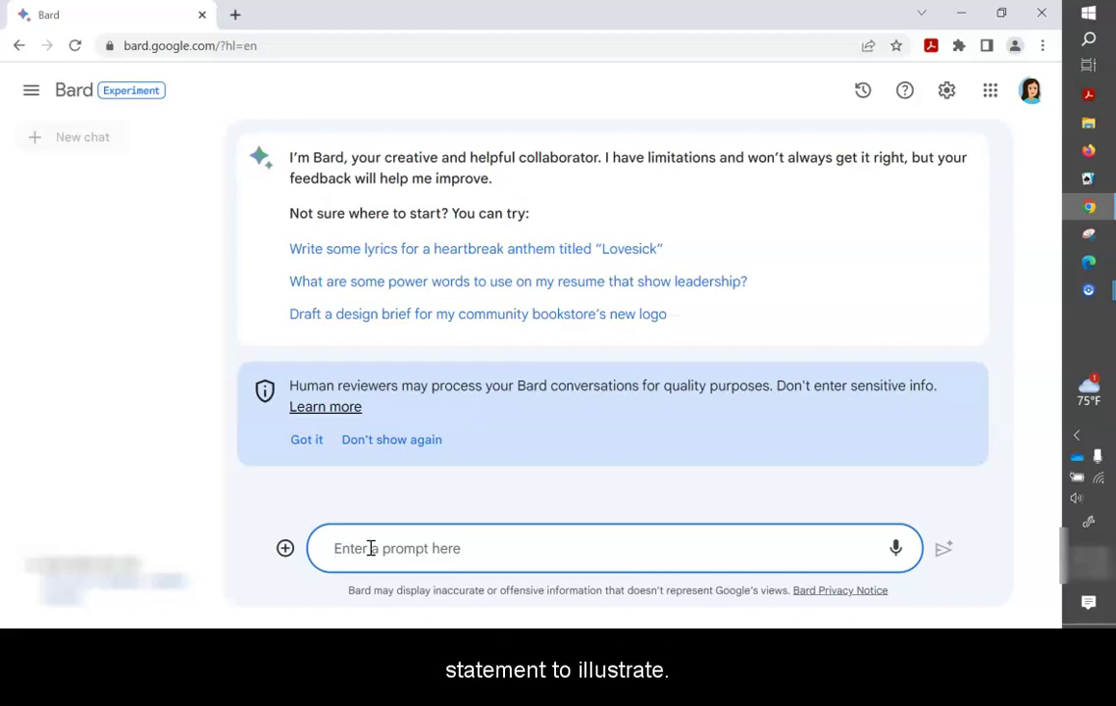
Send Bard the prompt 'I want to make chocolate cake' and scroll through the recipe.
type("(")
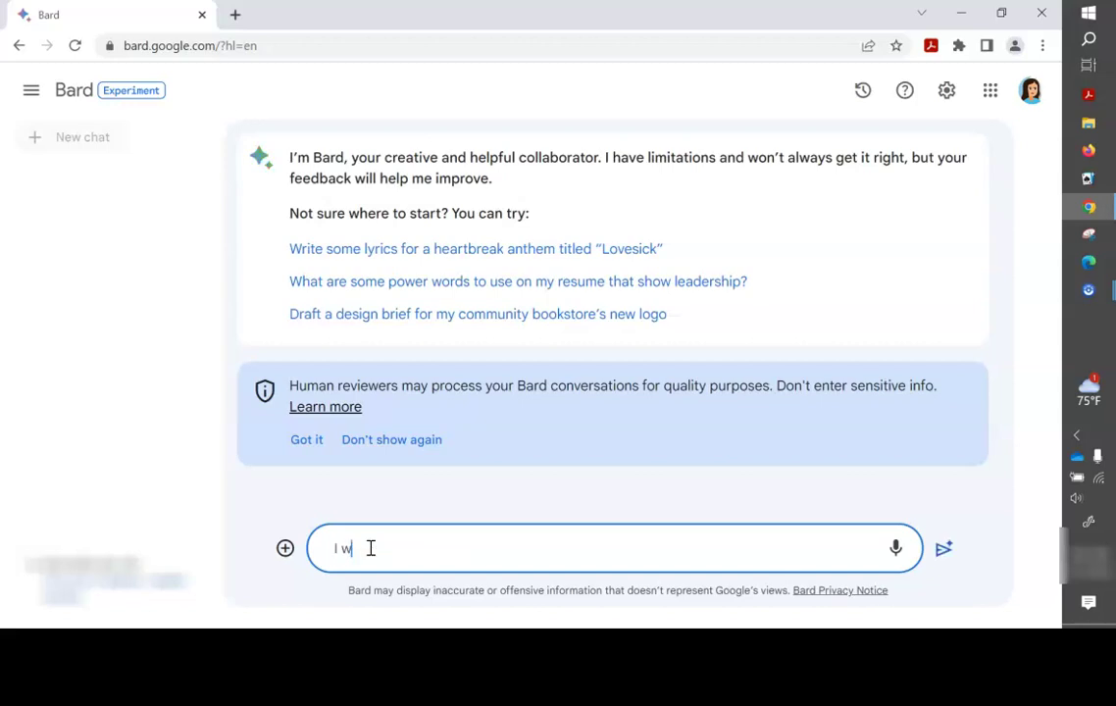
type(" want to make chocolate cake")
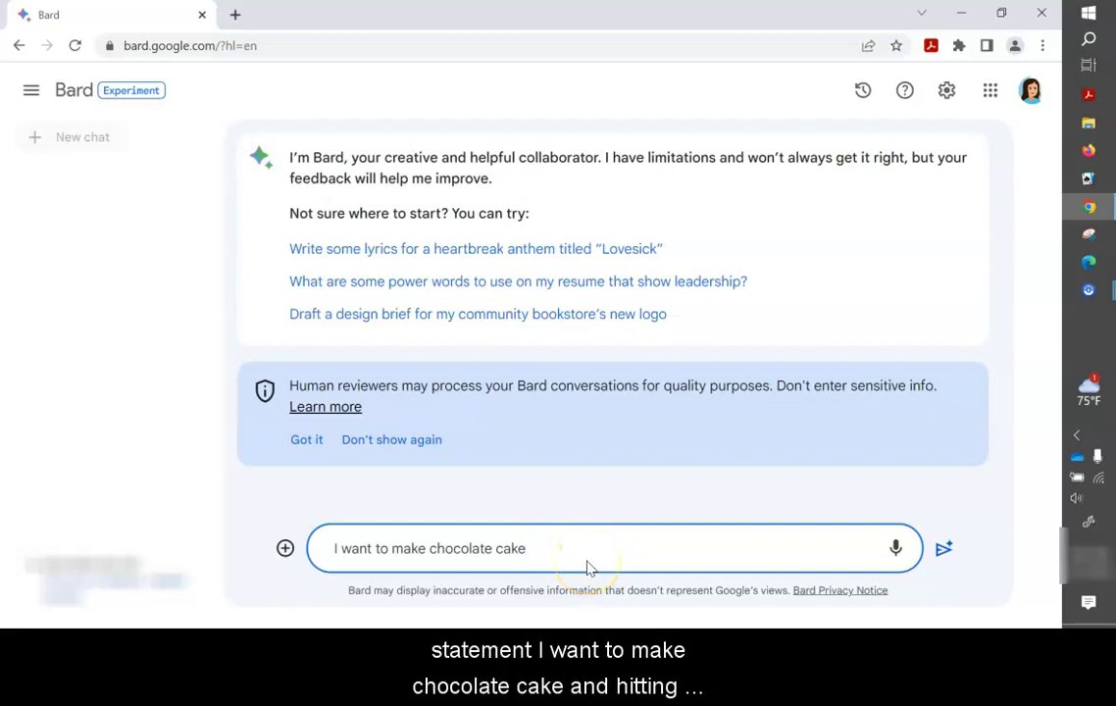
key("Return")
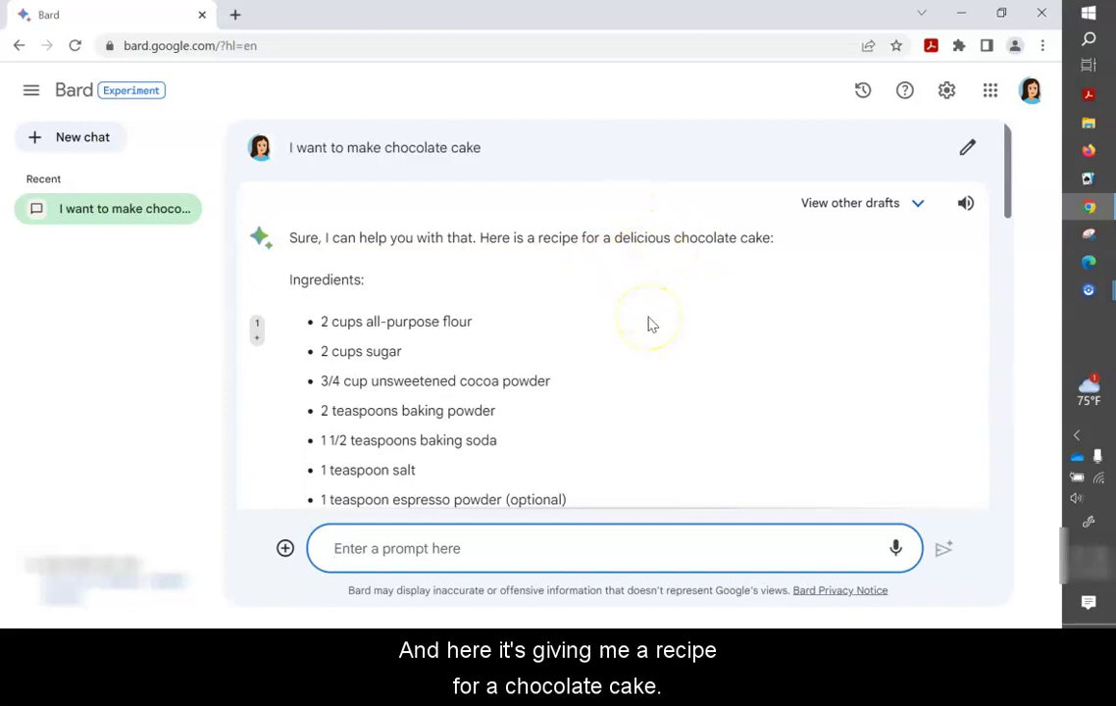
scroll(648, 323, "down", 2)
Ask Bard 'Are there any substitutions i can use for the eggs' as a follow-up.
scroll(649, 324, "down", 2)
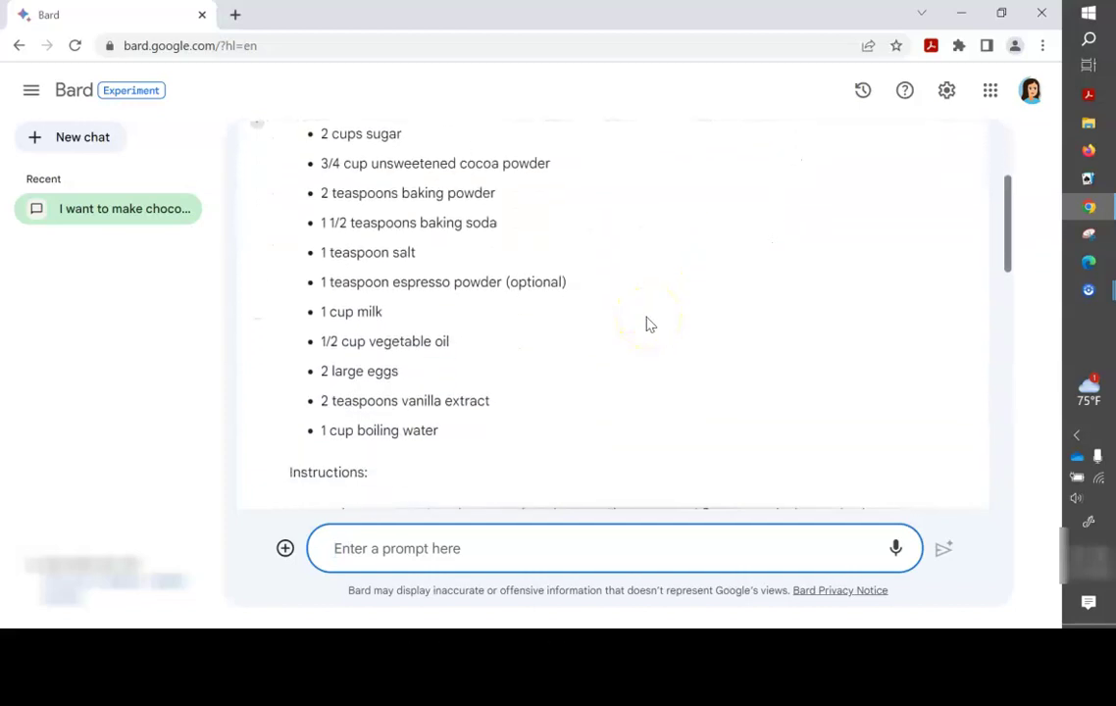
scroll(649, 323, "up", 1)
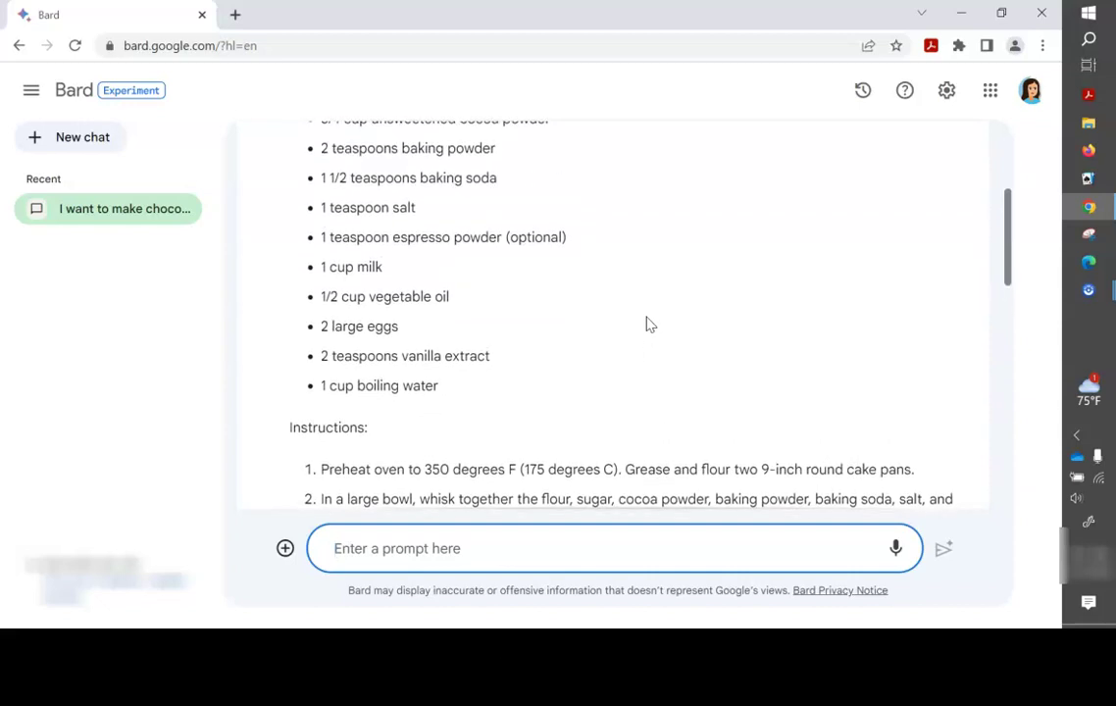
type("Are t")
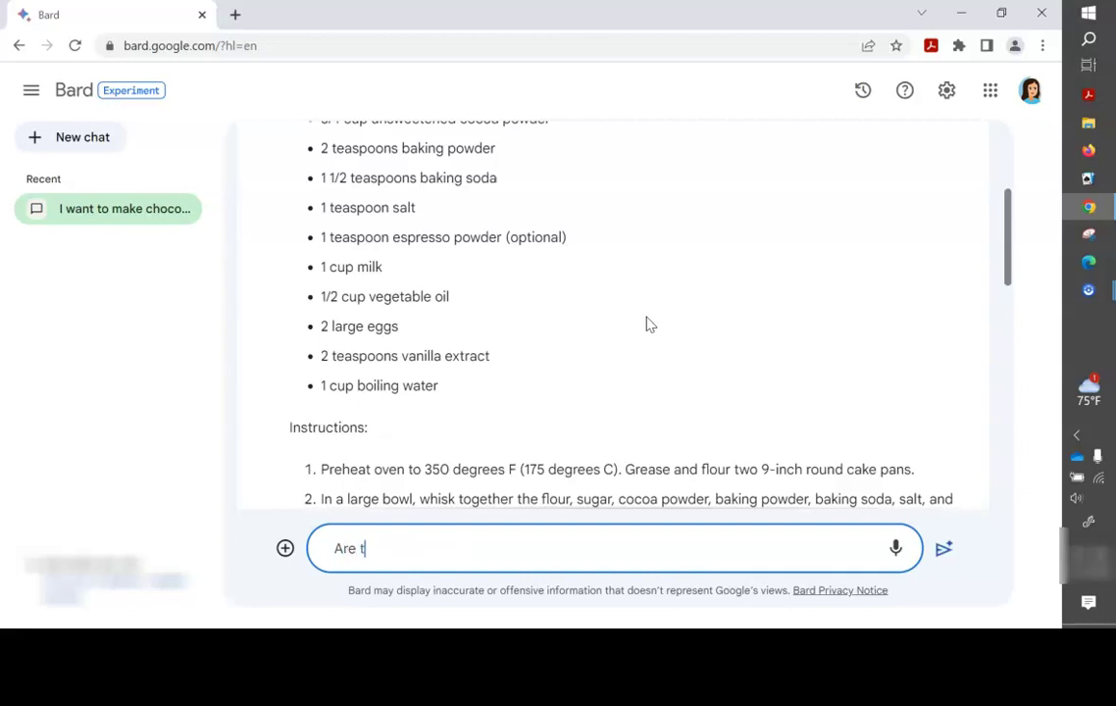
type("here any substitutions")
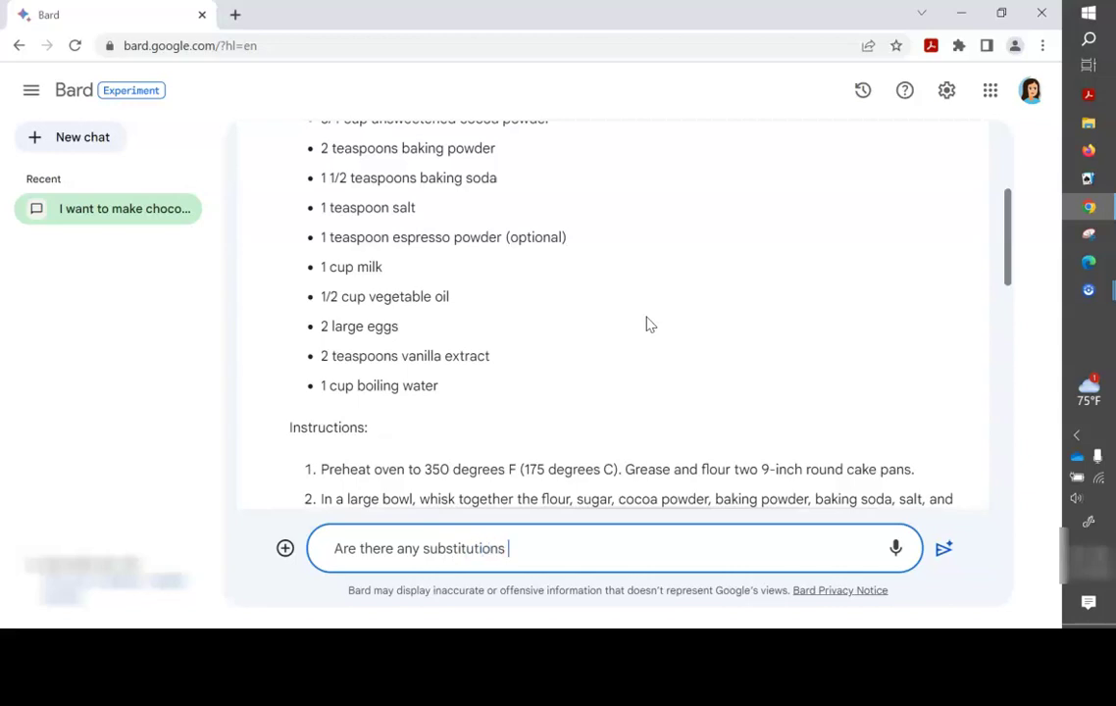
type(" i can use for the eggs")
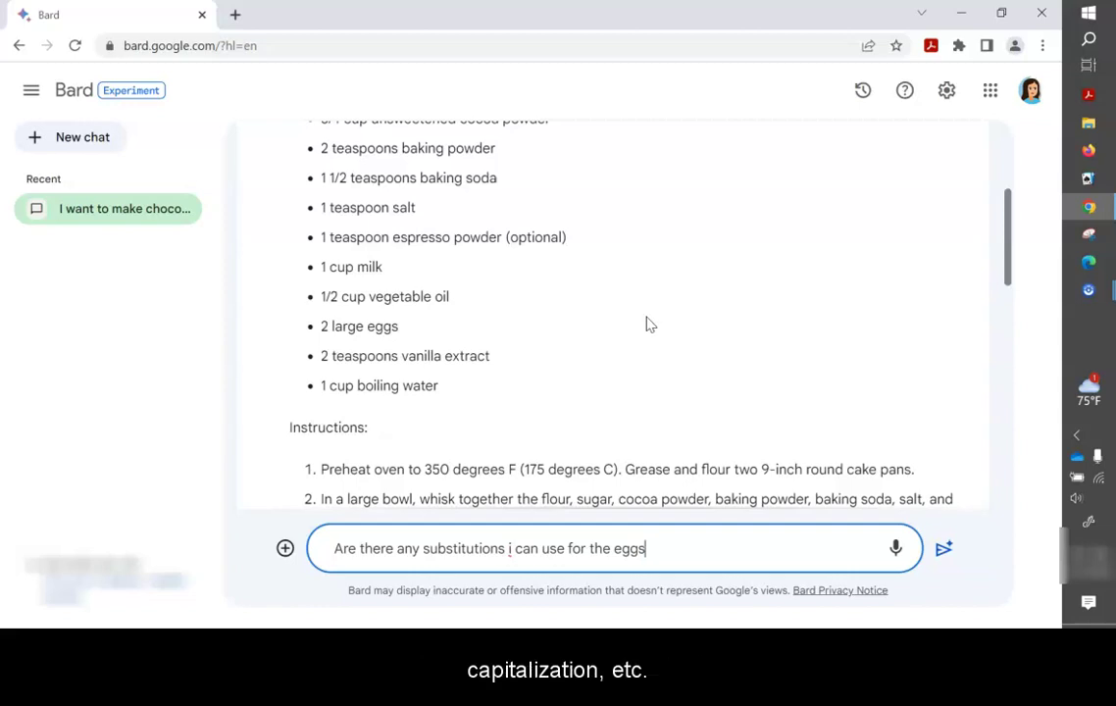
key("Return")
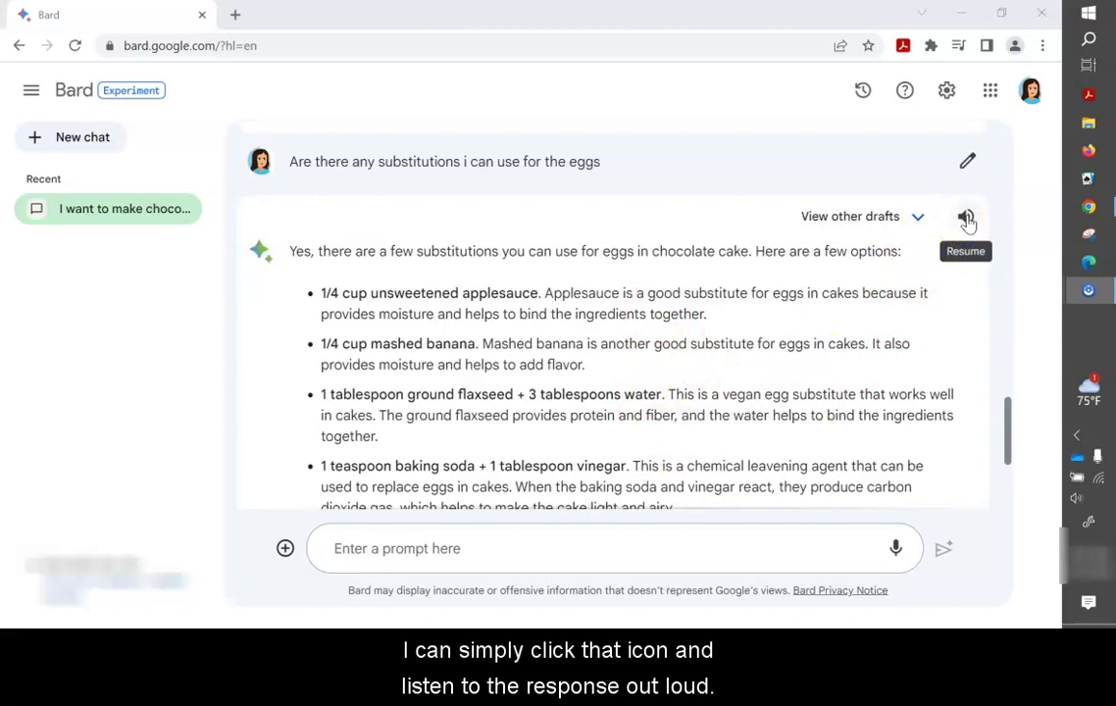
left_click(966, 218)
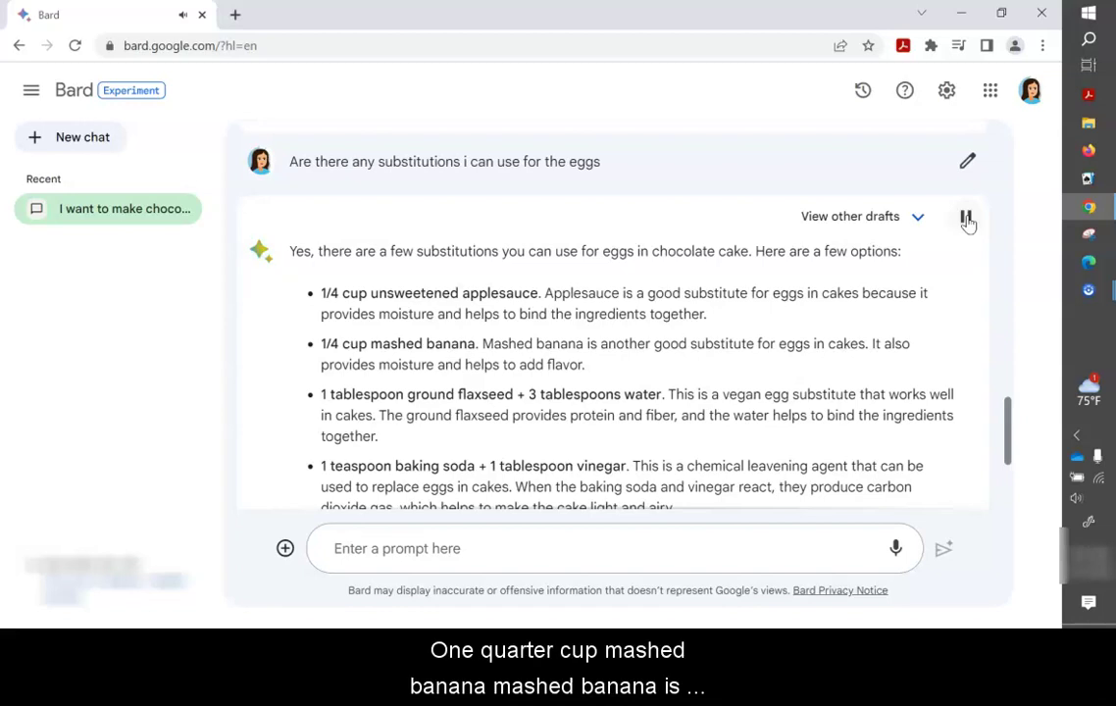
left_click(966, 217)
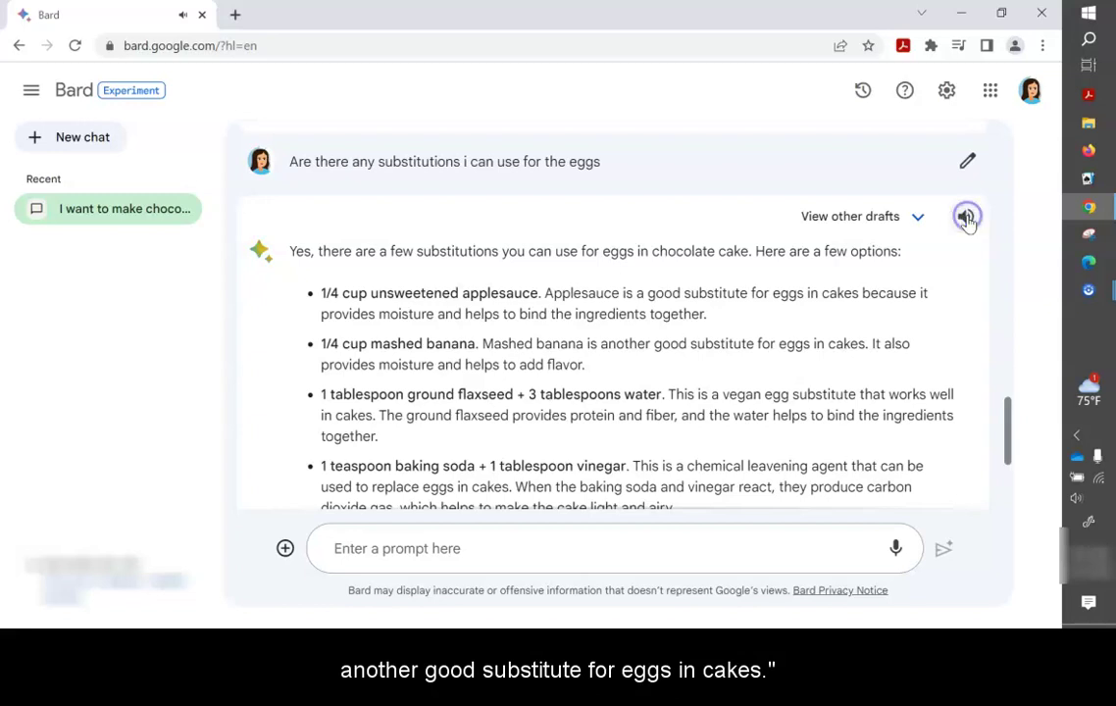
left_click(968, 221)
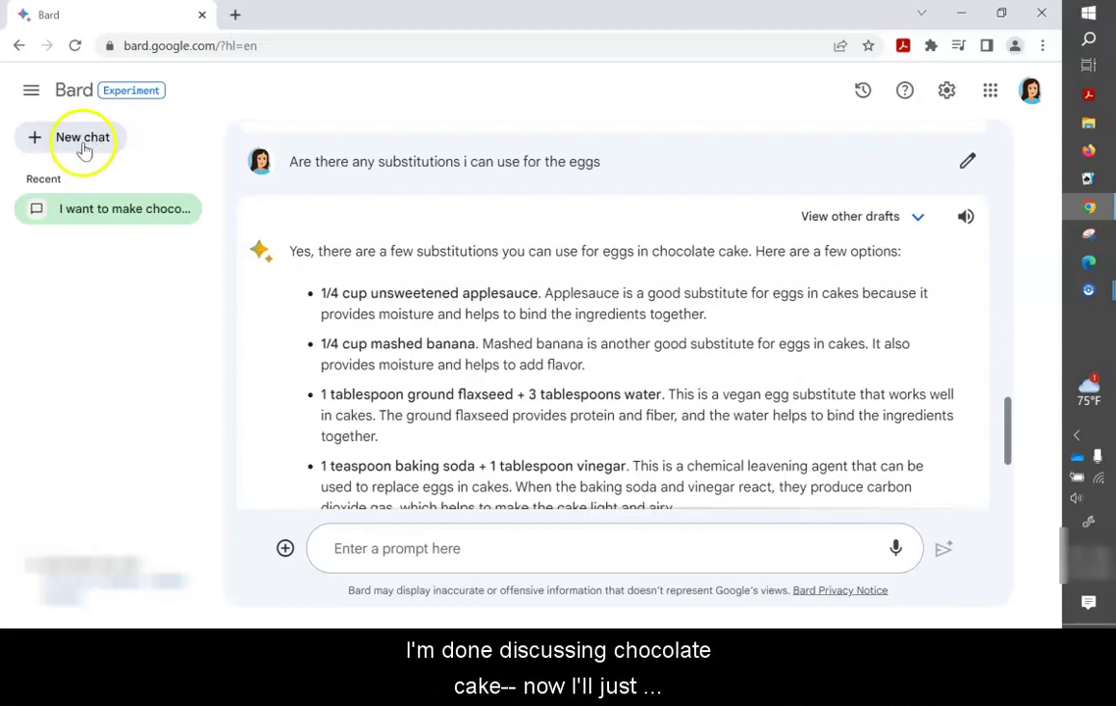
left_click(86, 140)
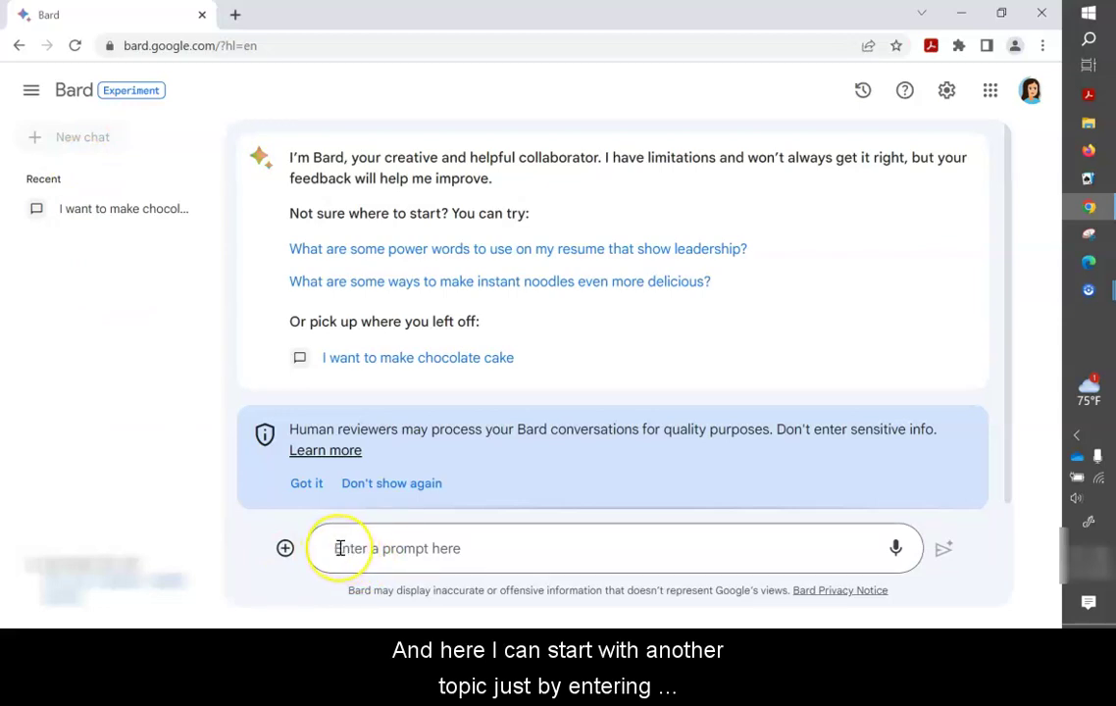
left_click(339, 547)
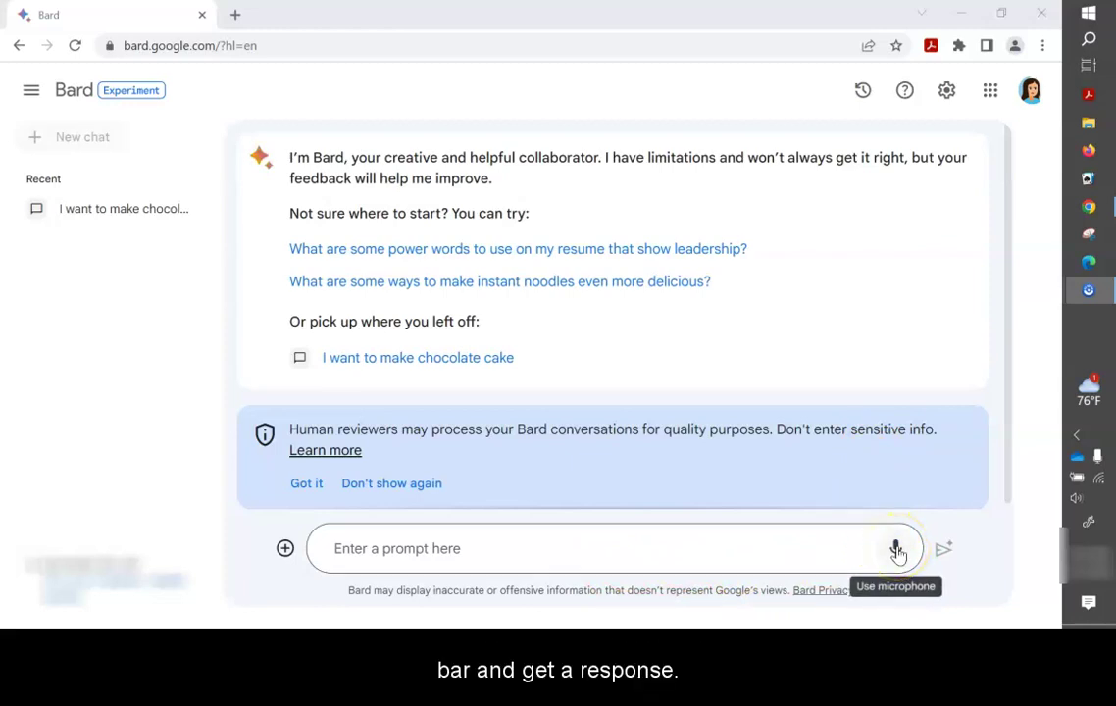
left_click(895, 550)
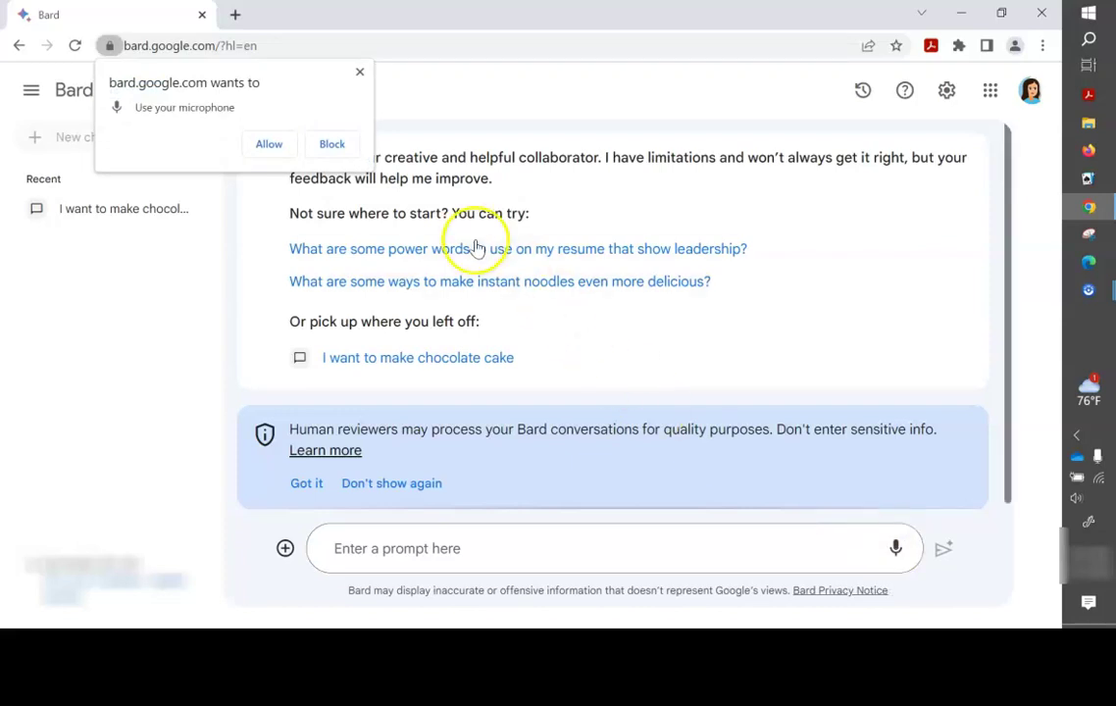
Allow microphone access and enter a gift request for an athletic 12-year-old, about $25.
left_click(267, 145)
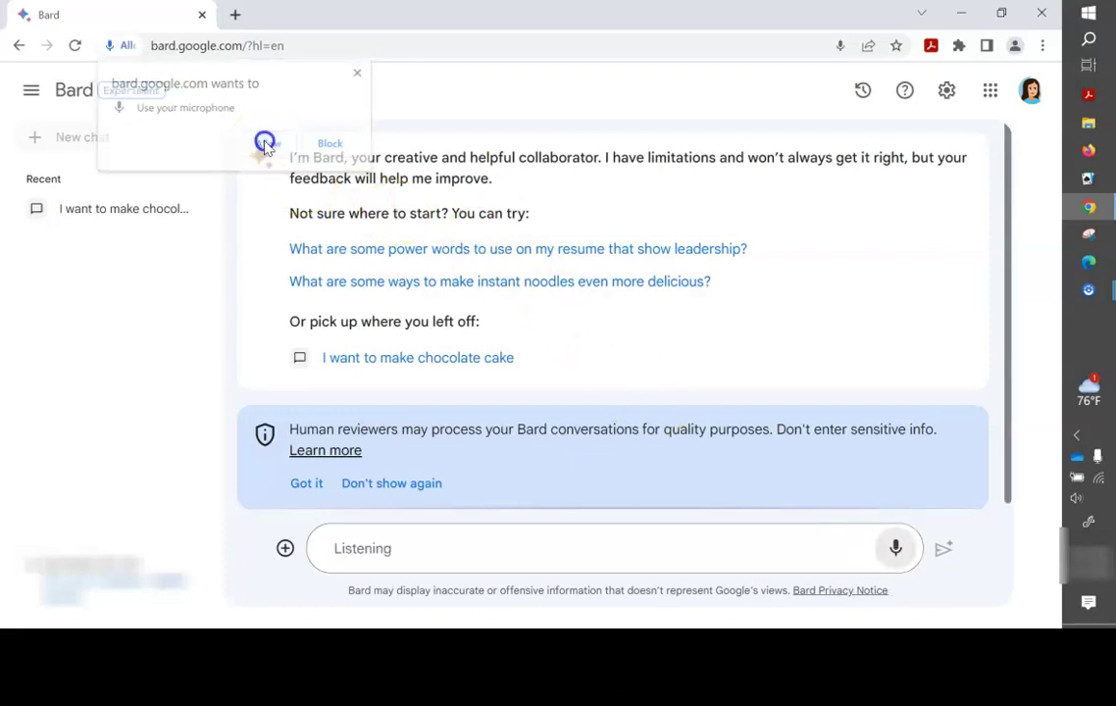
left_click(444, 550)
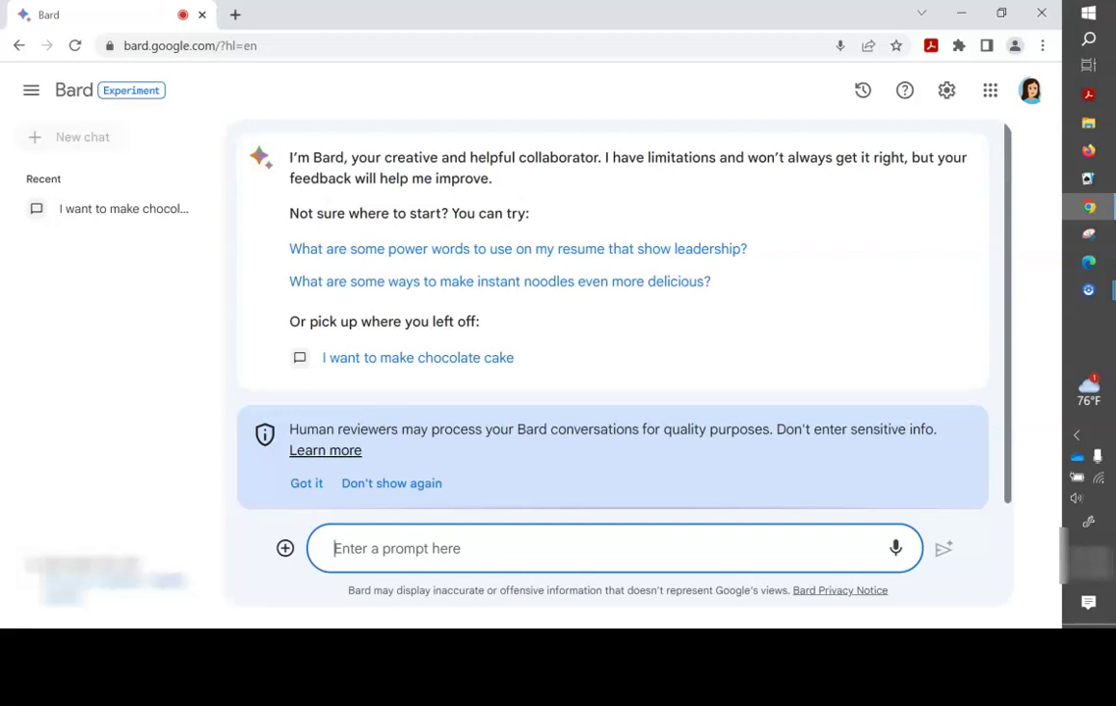
type("I need a gift for an active athletic 12-year-old and my limit is about $25")
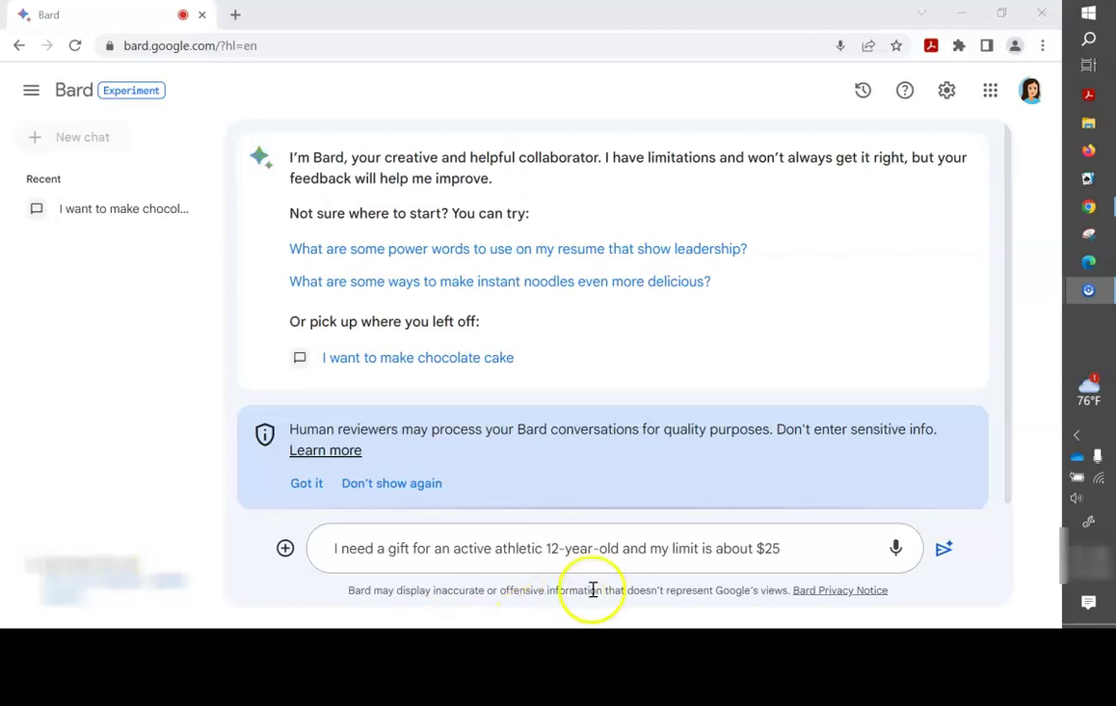
left_click(816, 545)
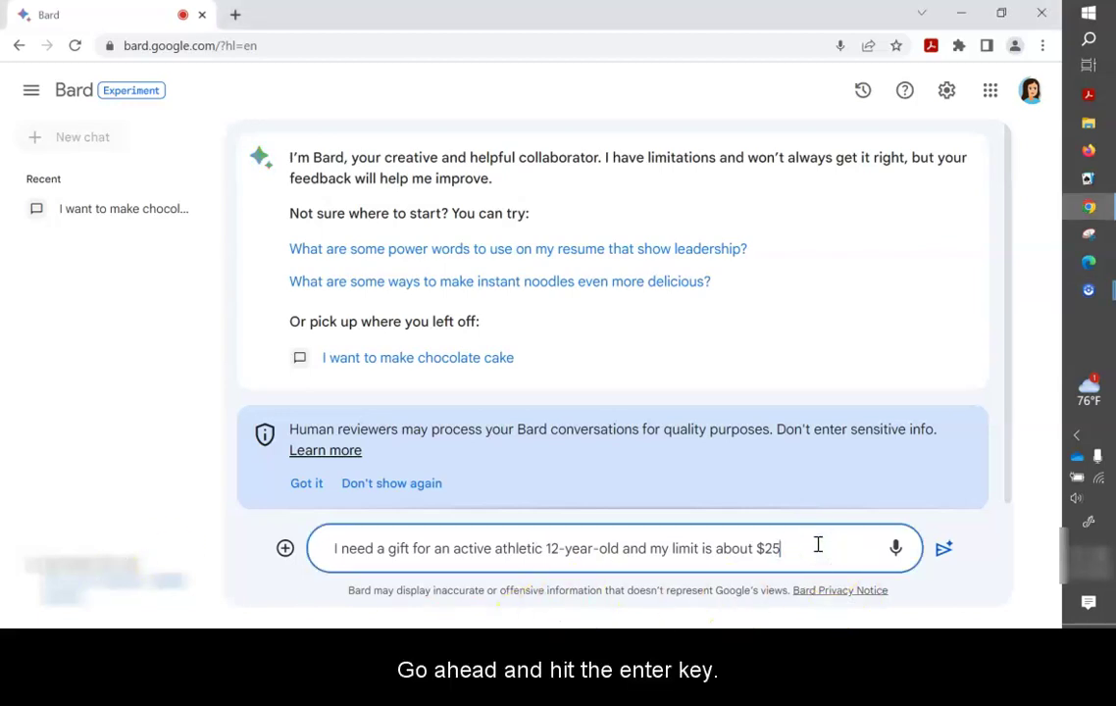
Send the gift request, scroll through Bard's gift ideas, then reopen the chocolate cake chat.
key("Return")
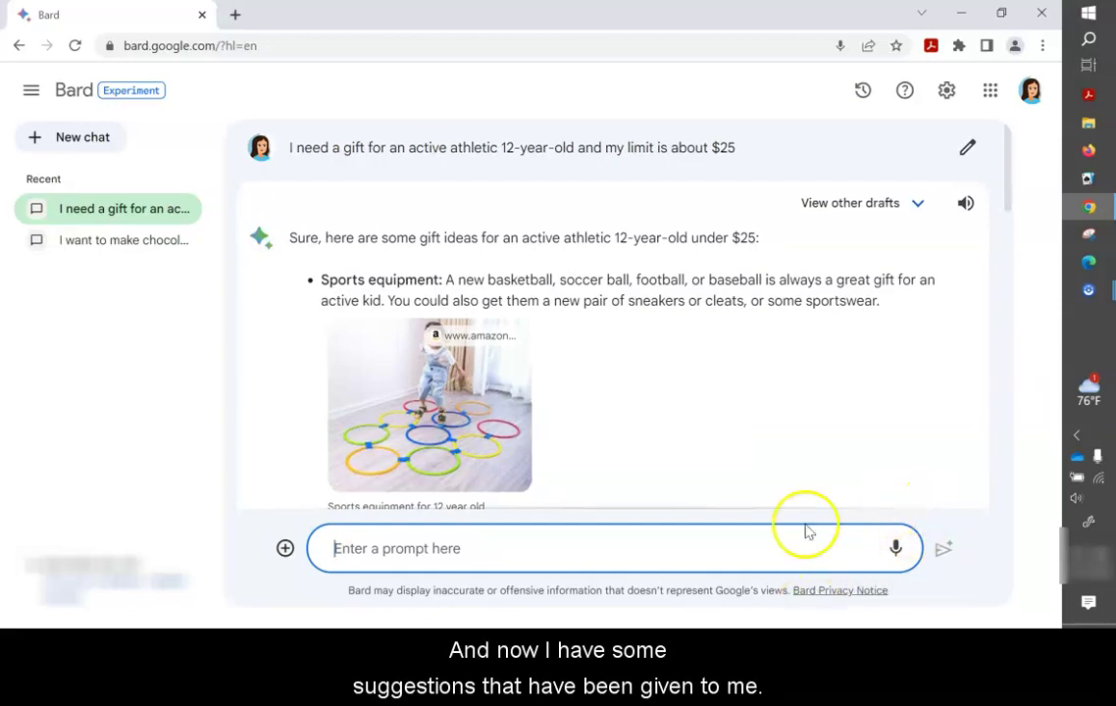
scroll(584, 438, "down", 3)
scroll(583, 437, "down", 6)
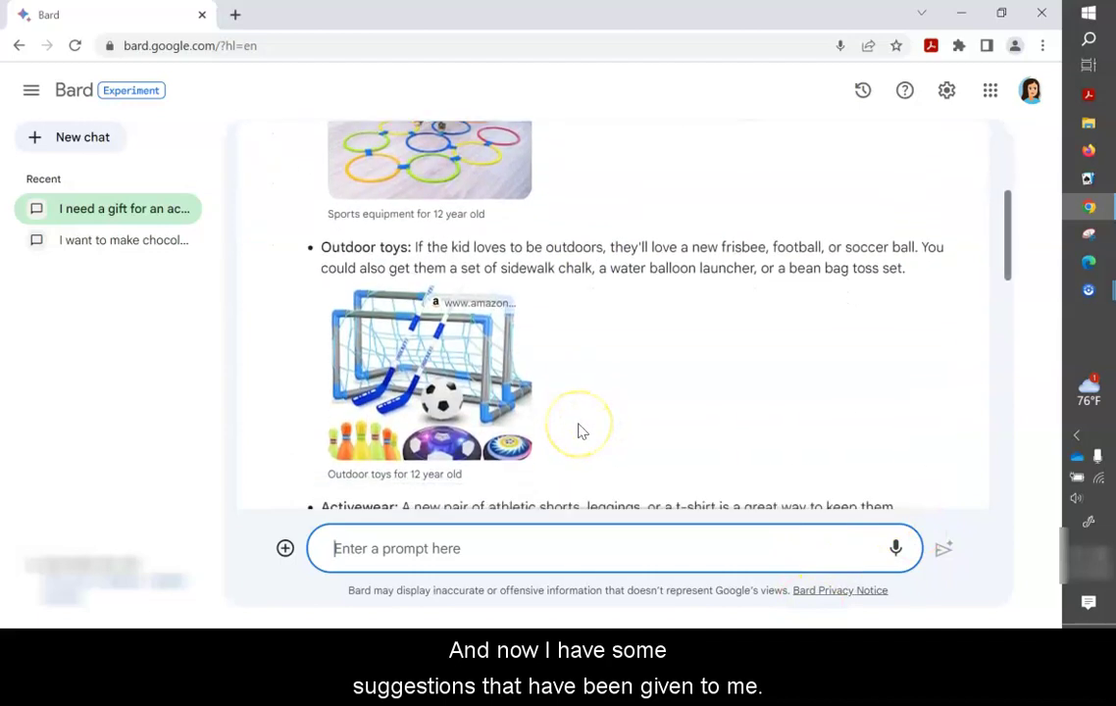
scroll(580, 430, "down", 5)
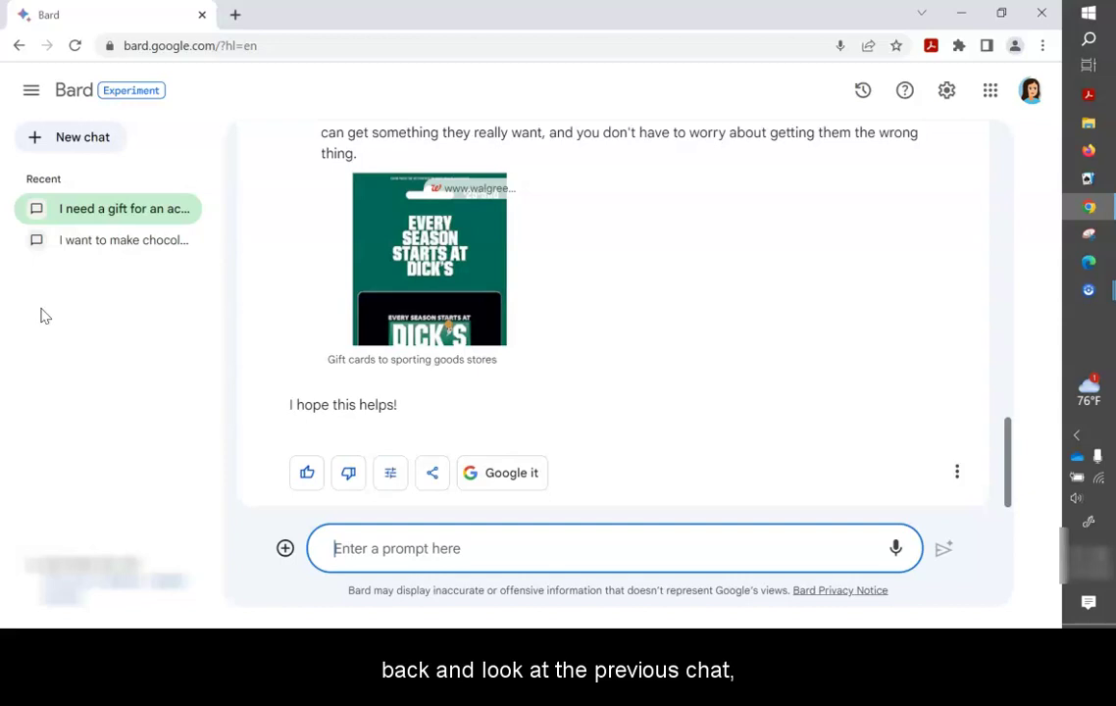
left_click(89, 243)
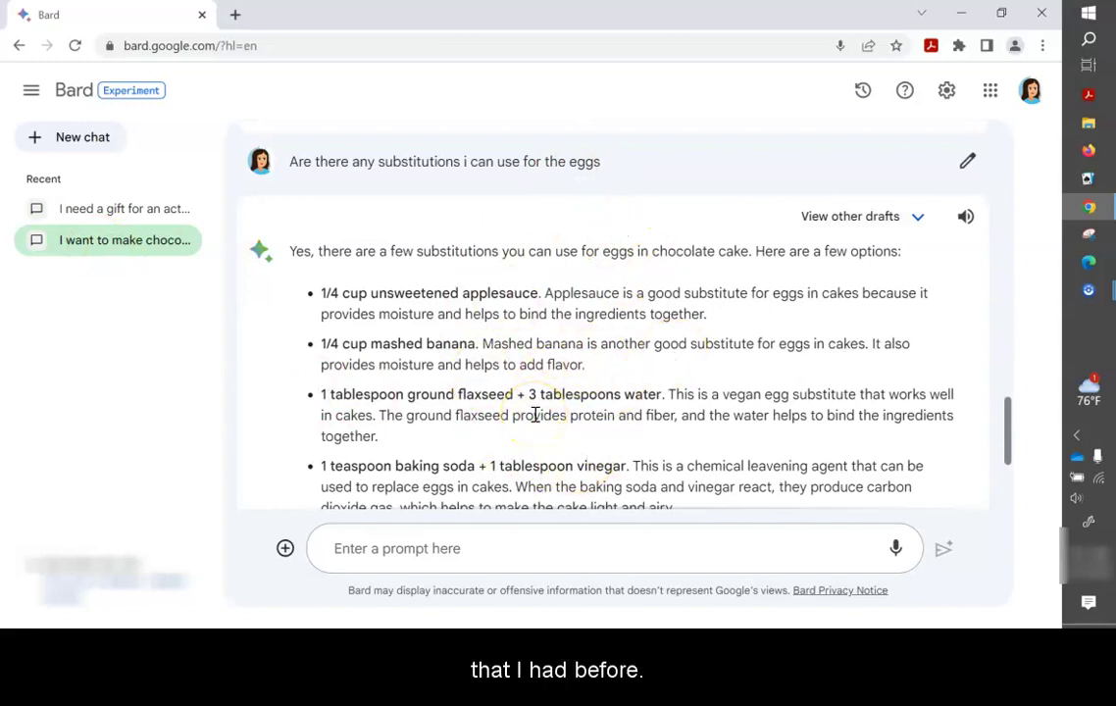
Delete the gift-idea chat from Recent and confirm the deletion.
left_click(117, 210)
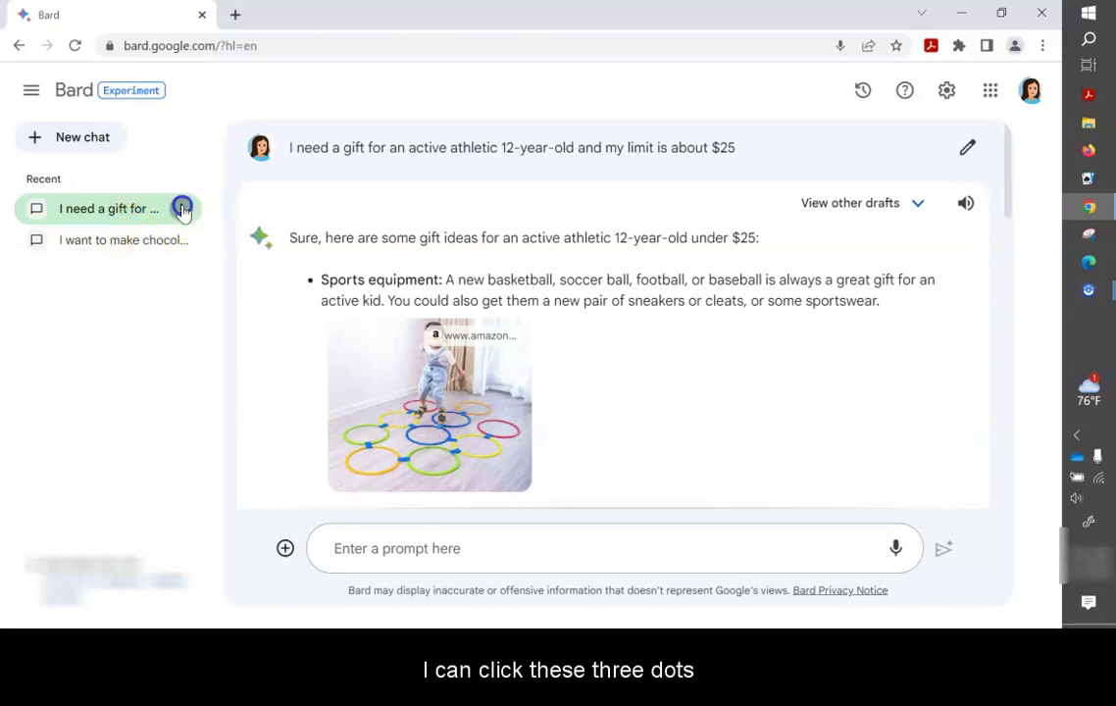
left_click(181, 209)
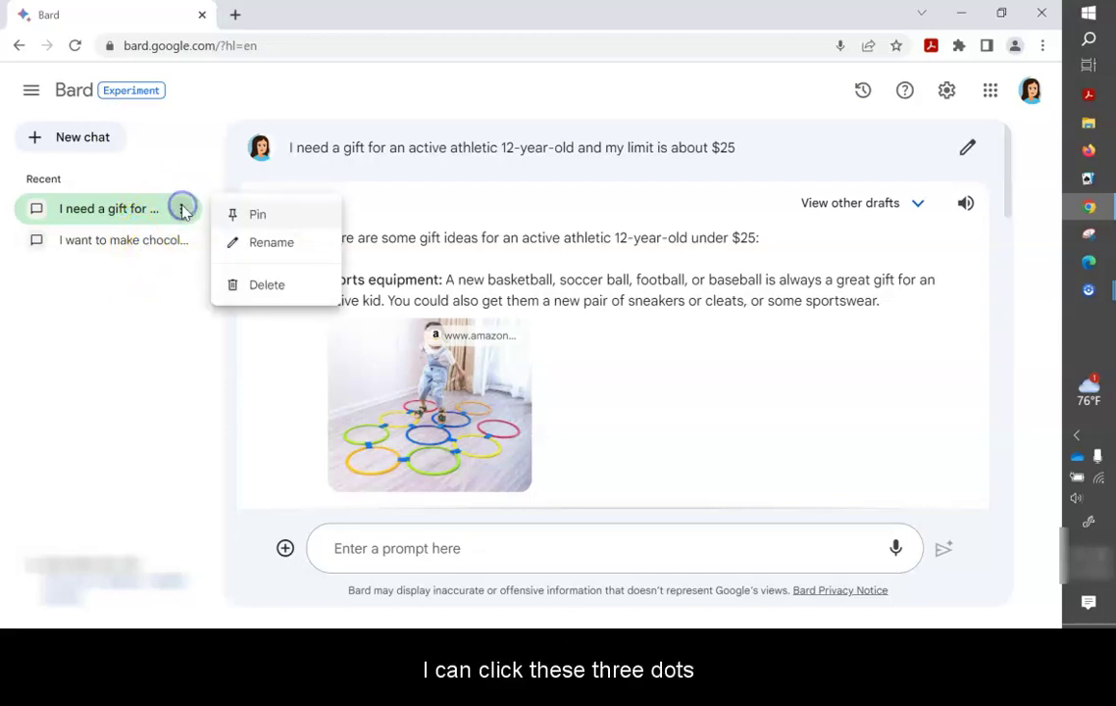
left_click(282, 290)
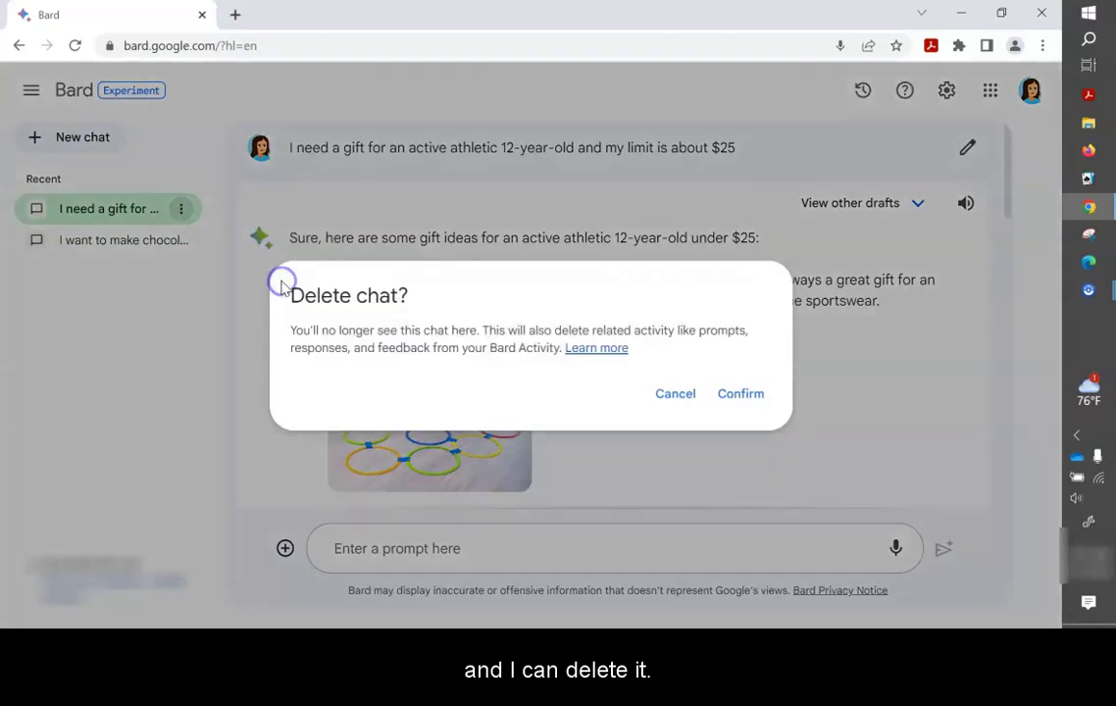
left_click(741, 394)
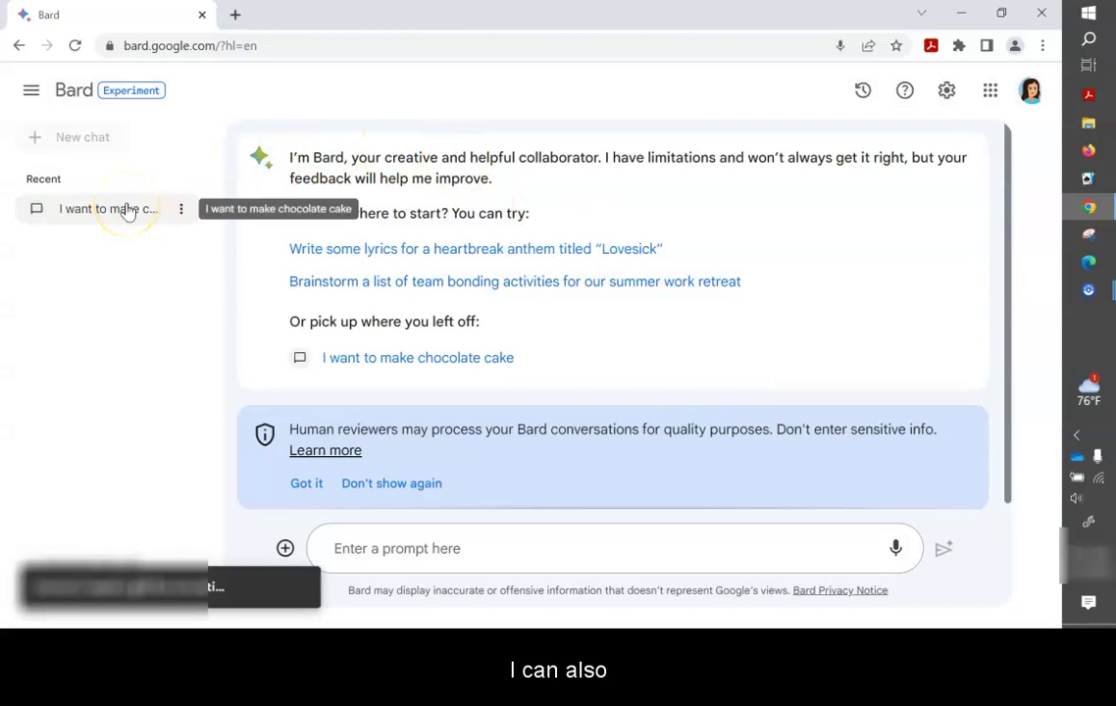
Retitle the cake chat 'Chocolate cake recipe with egg substitutions', fixing the misspelled 'subsitutions'.
left_click(180, 209)
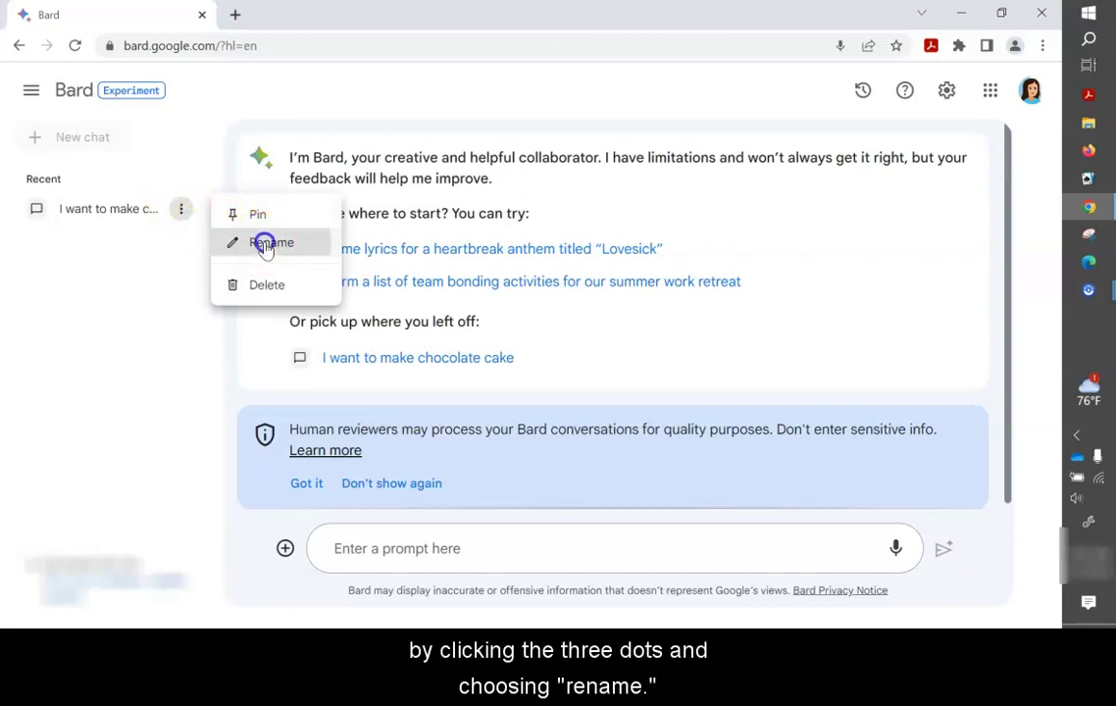
left_click(267, 243)
type("C")
key("BackSpace")
key("BackSpace")
key("BackSpace")
key("BackSpace")
key("BackSpace")
key("BackSpace")
key("BackSpace")
key("BackSpace")
key("BackSpace")
key("BackSpace")
key("BackSpace")
key("BackSpace")
key("BackSpace")
key("BackSpace")
key("BackSpace")
key("BackSpace")
key("BackSpace")
key("BackSpace")
key("BackSpace")
key("BackSpace")
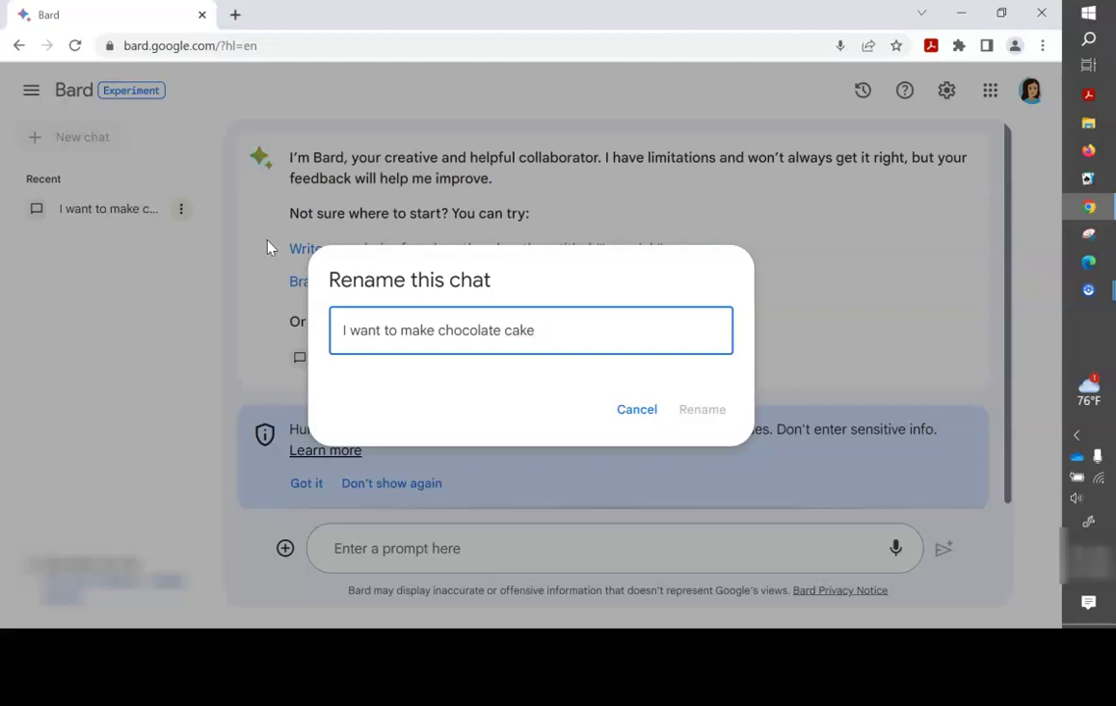
type("C")
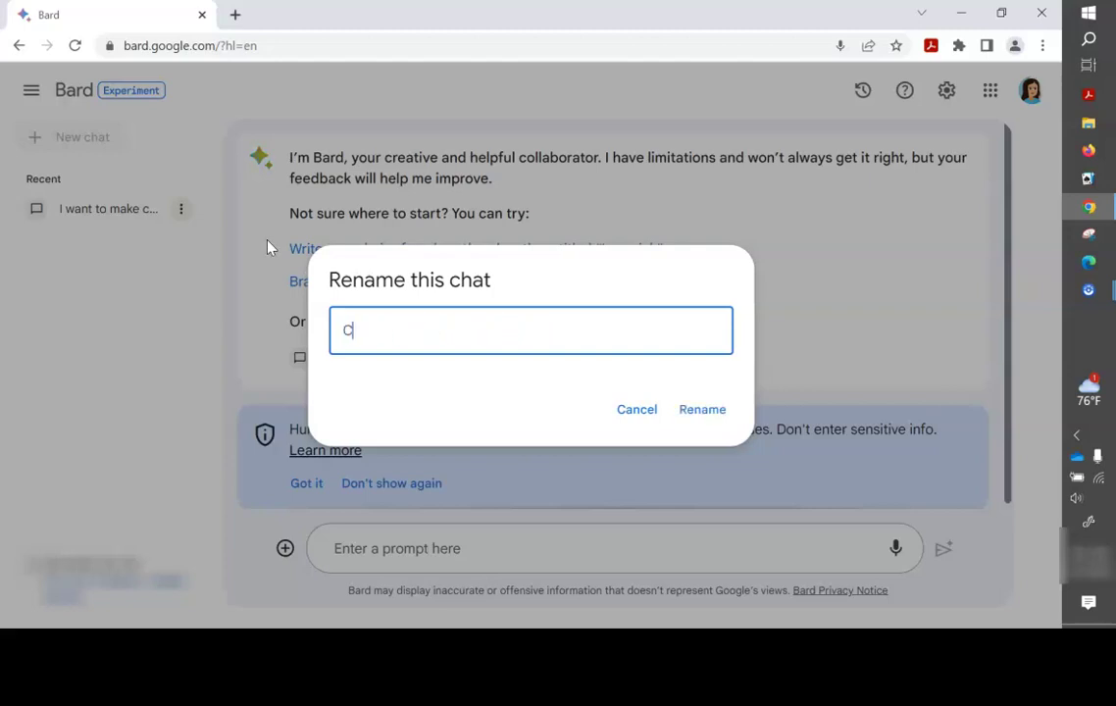
type("hocolate cake")
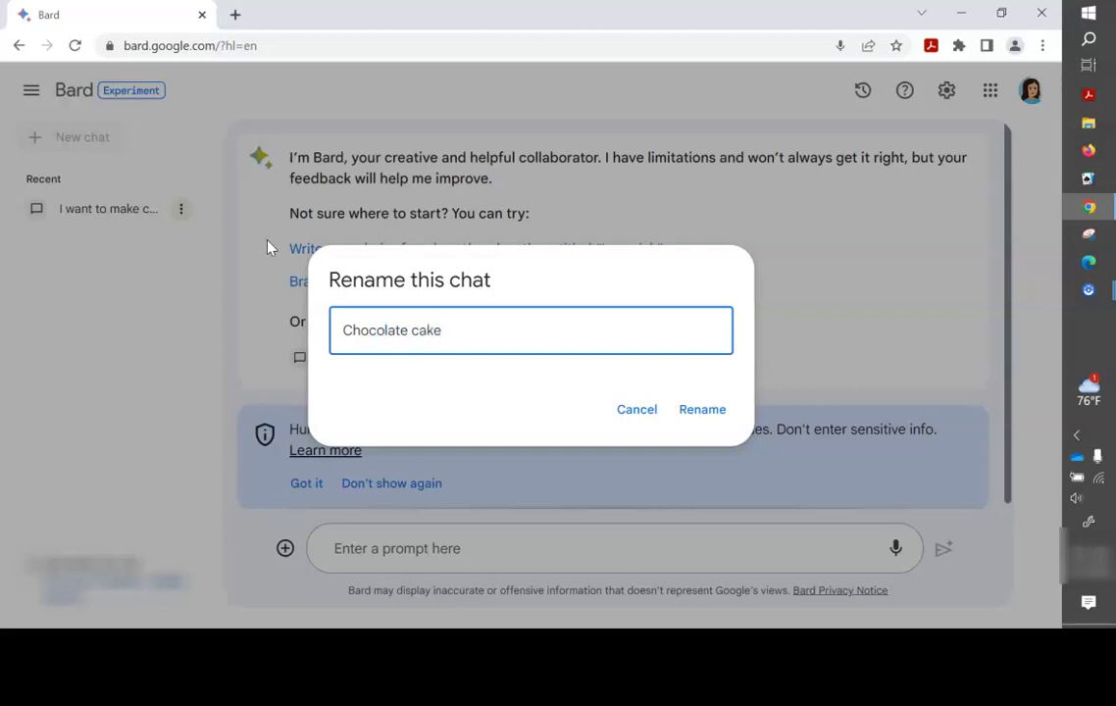
type(" recipe with egg")
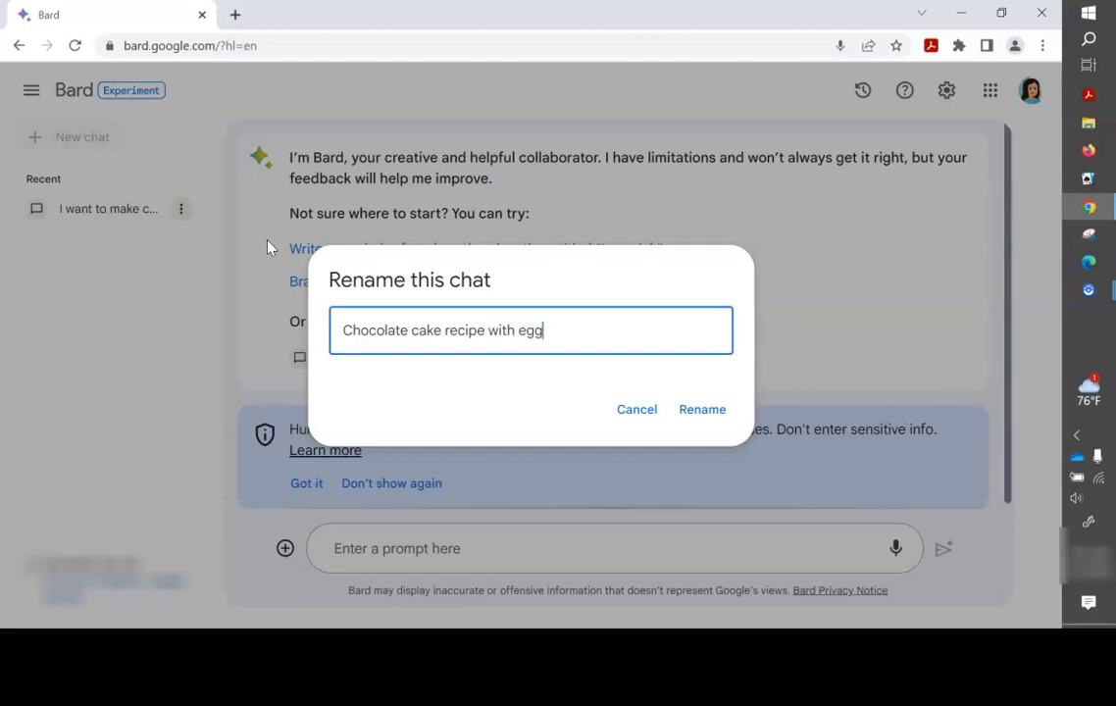
type(" subsitutions")
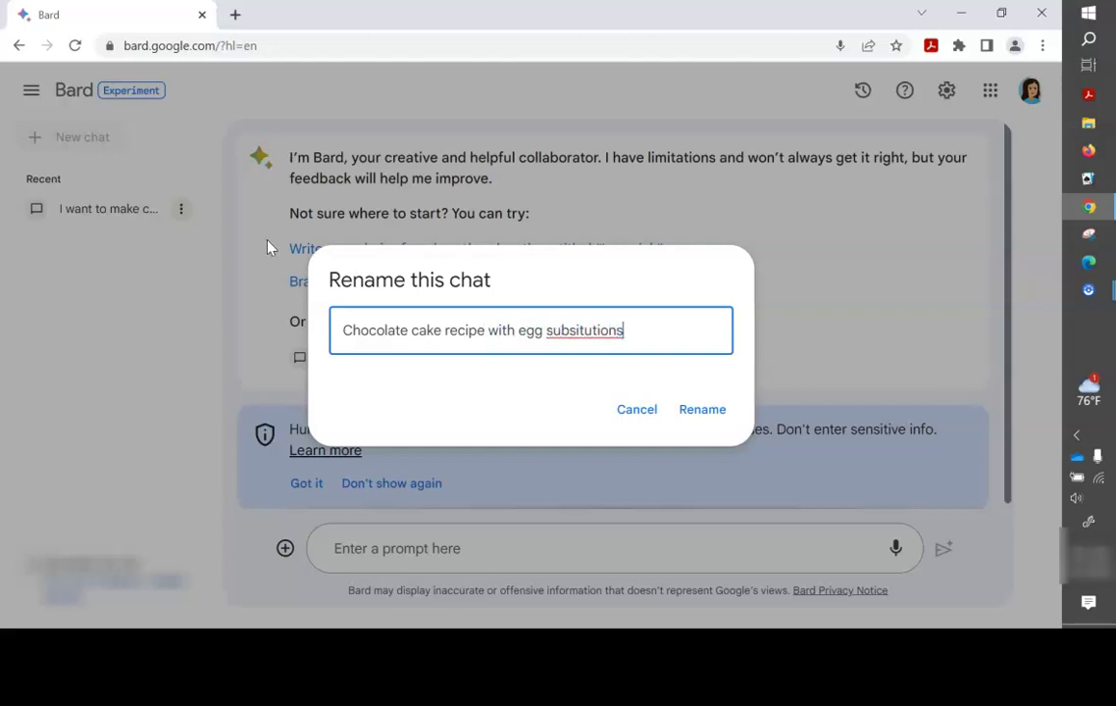
left_click(569, 334)
left_click(565, 329)
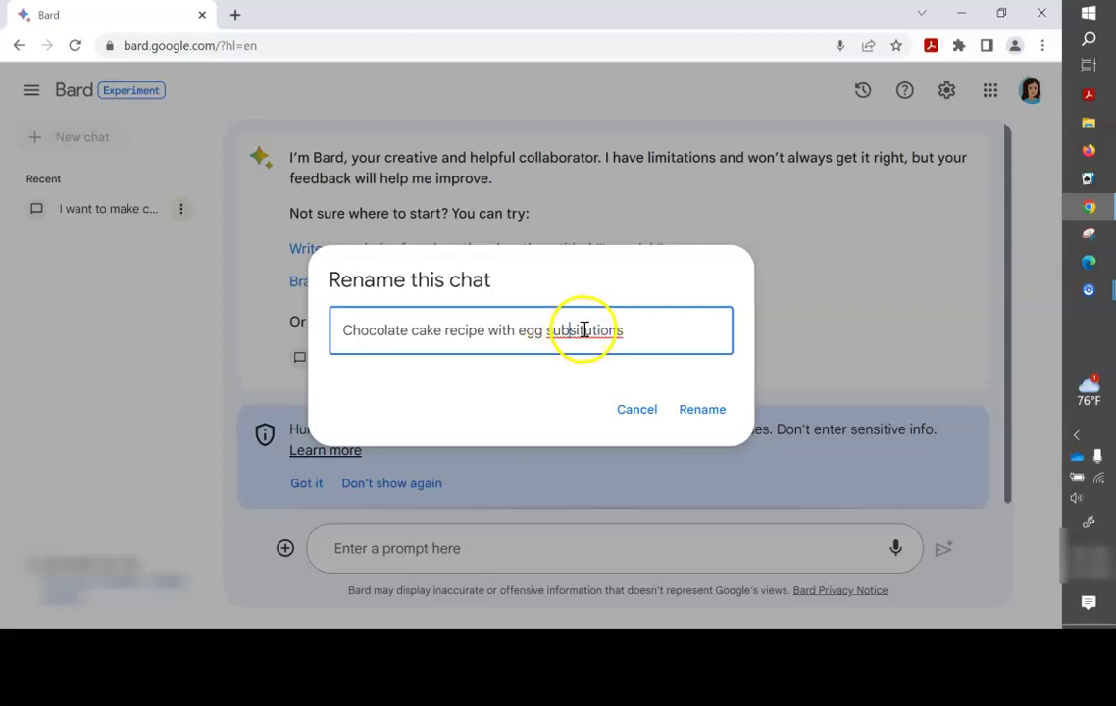
left_click(586, 331)
type("t")
left_click(717, 413)
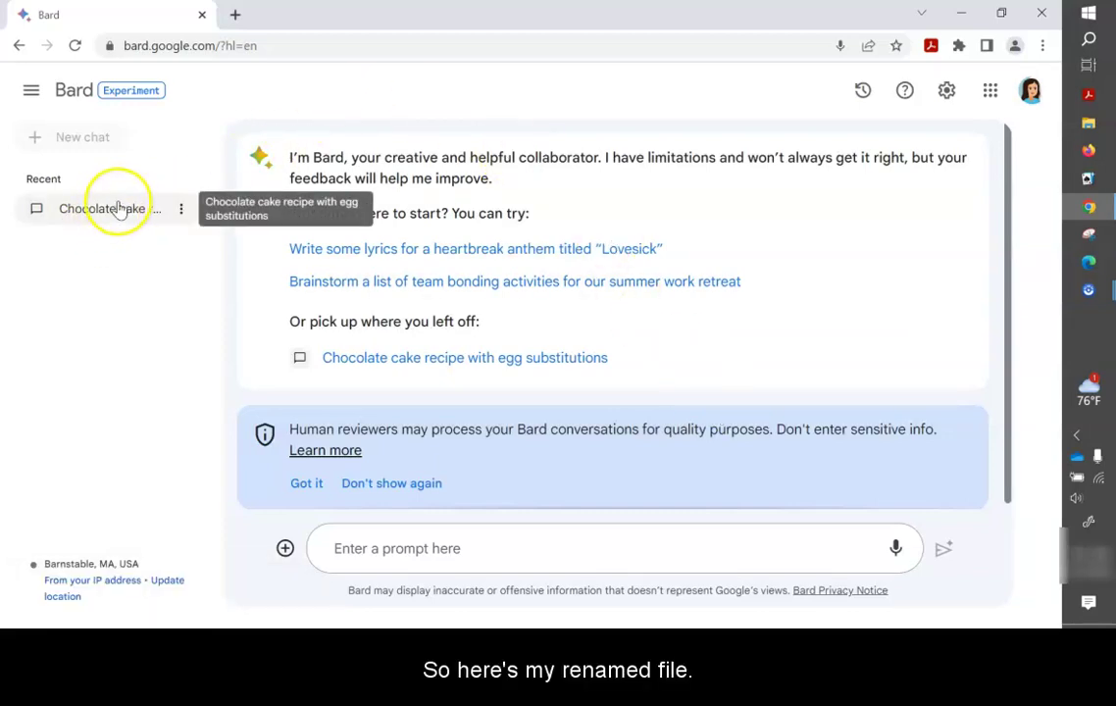
left_click(180, 210)
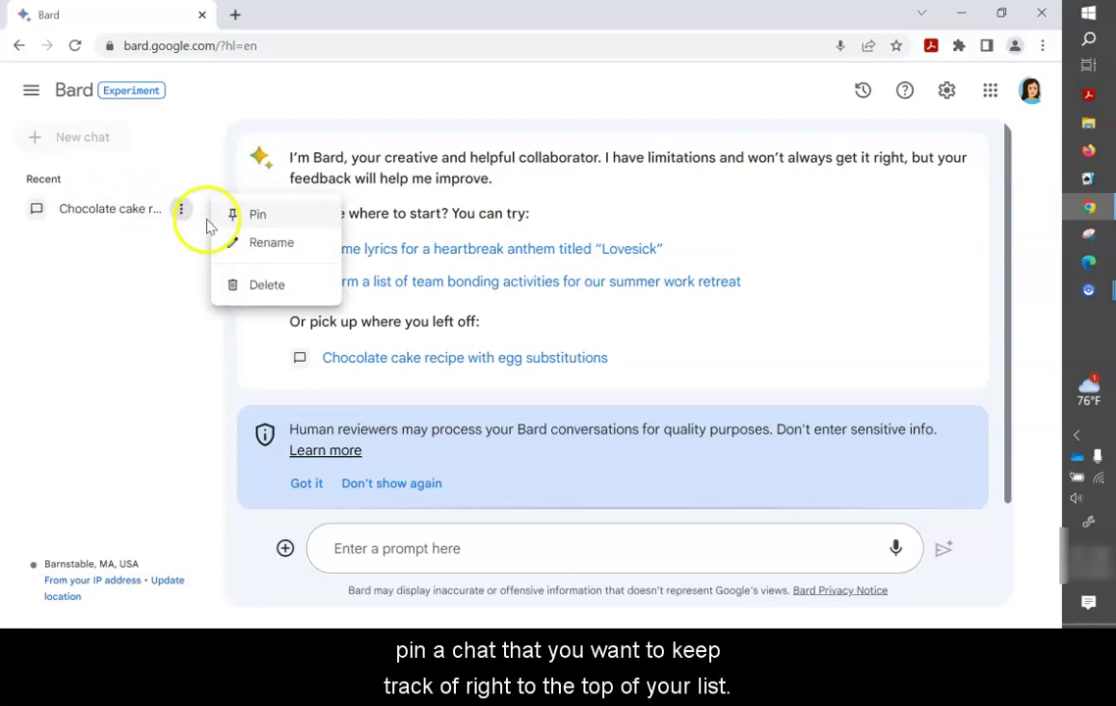
left_click(137, 252)
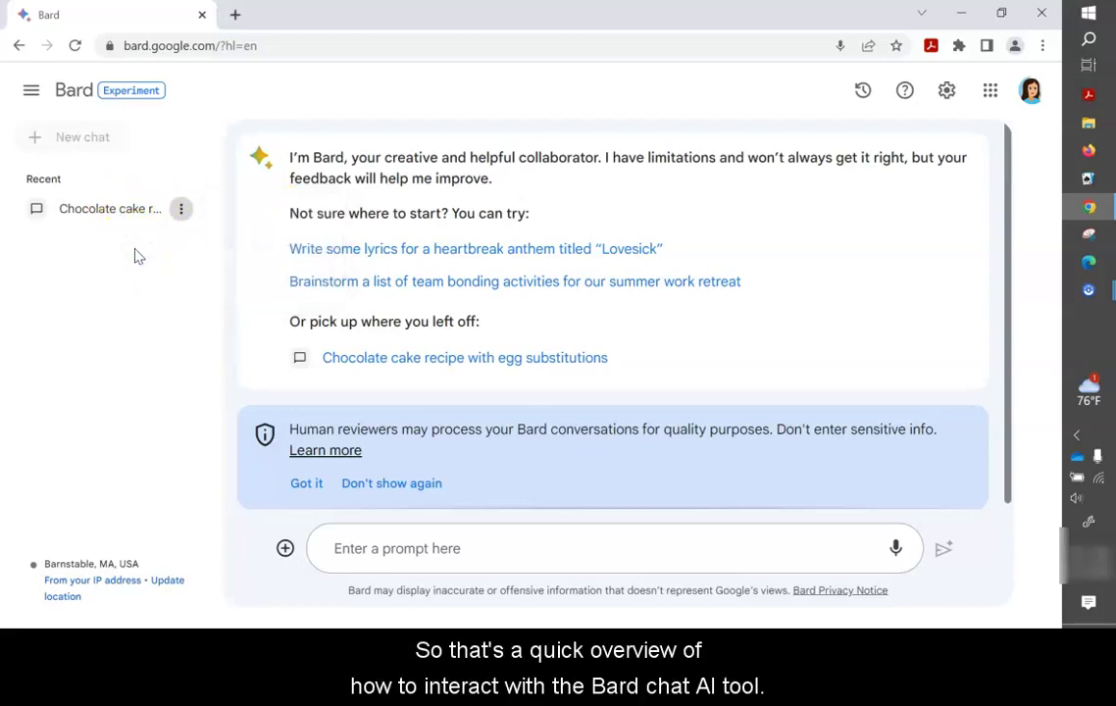